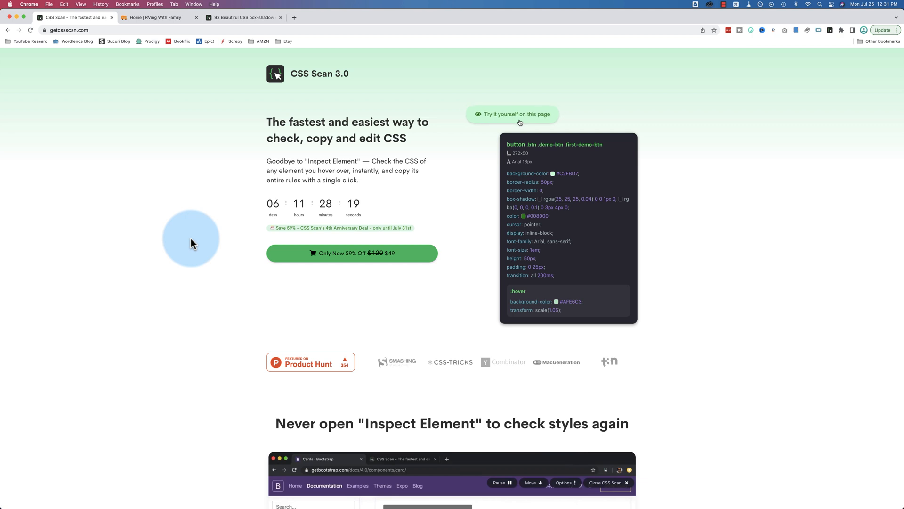
Step: Briefly inspect the page with Chrome's developer tools for comparison, then close them
right_click(192, 238)
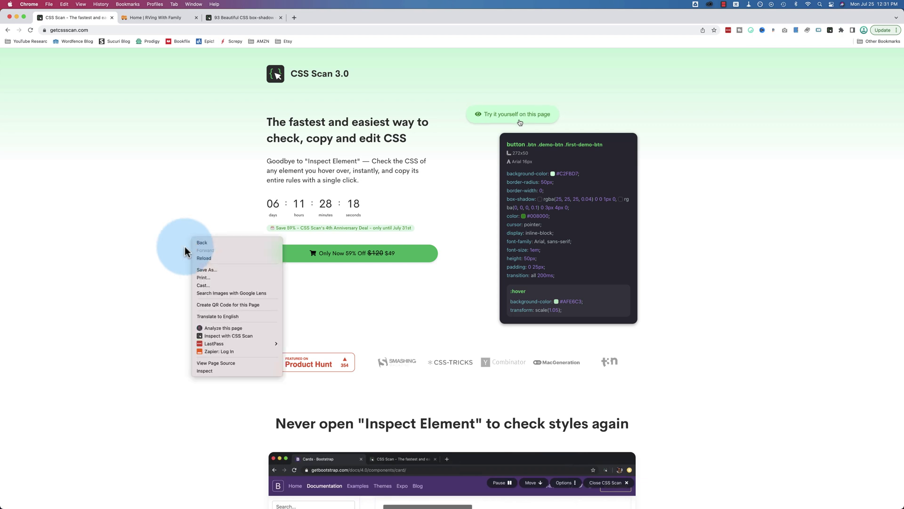
left_click(202, 372)
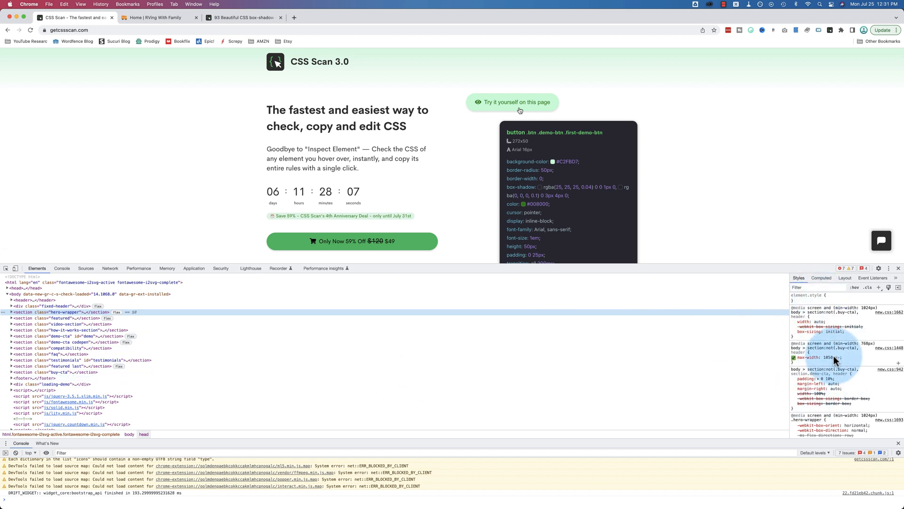
mouse_move(819, 311)
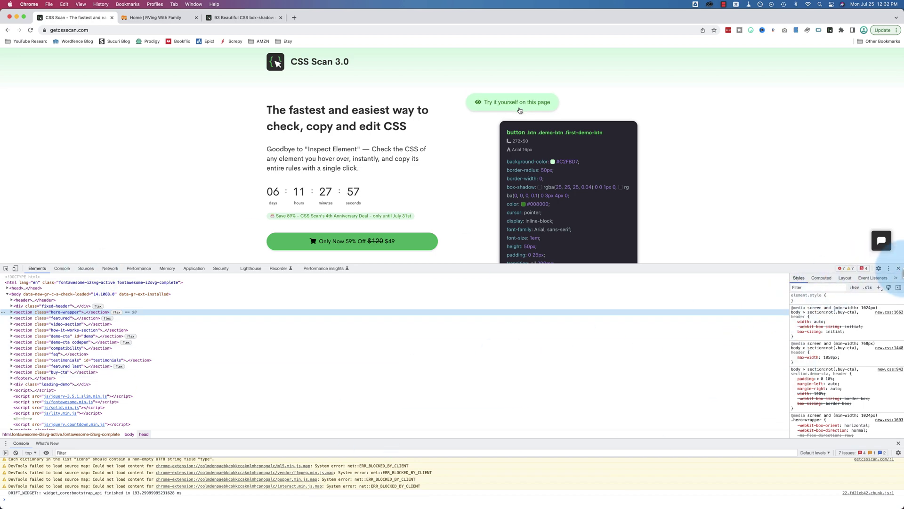
left_click(898, 268)
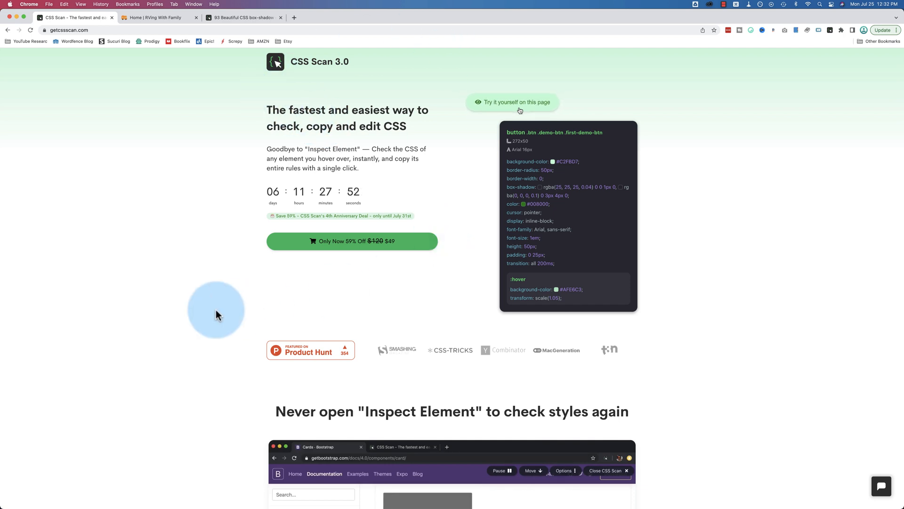
scroll(215, 310, "down", 15)
scroll(215, 310, "down", 10)
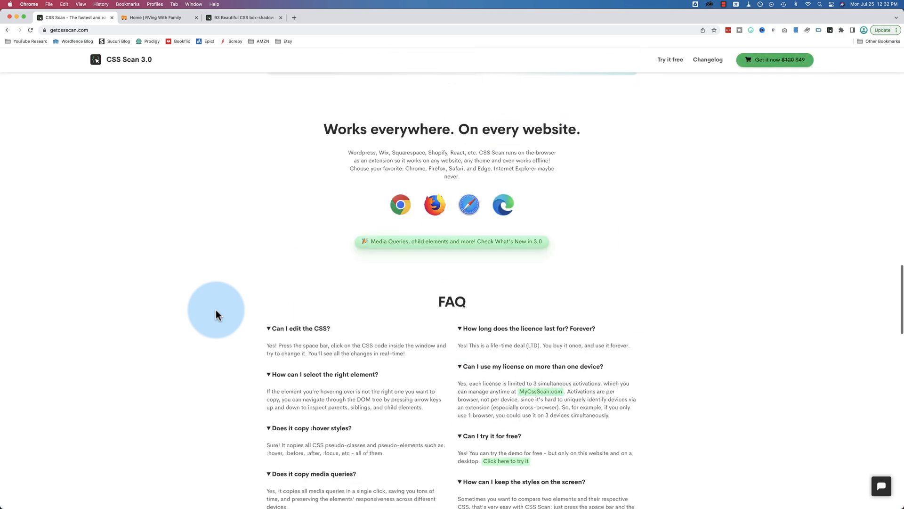
scroll(216, 310, "up", 2)
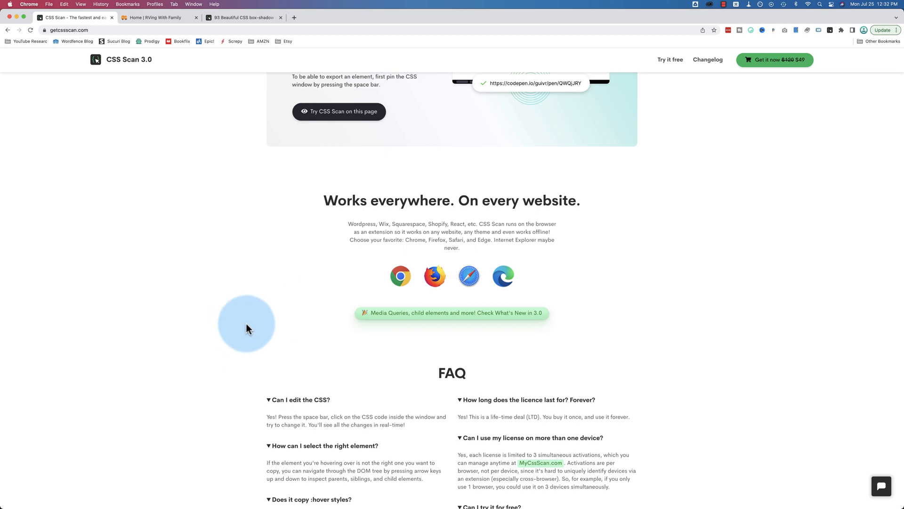
scroll(212, 343, "up", 2)
scroll(199, 340, "up", 5)
scroll(199, 340, "up", 5)
scroll(198, 340, "up", 4)
scroll(199, 340, "up", 4)
scroll(199, 340, "up", 1)
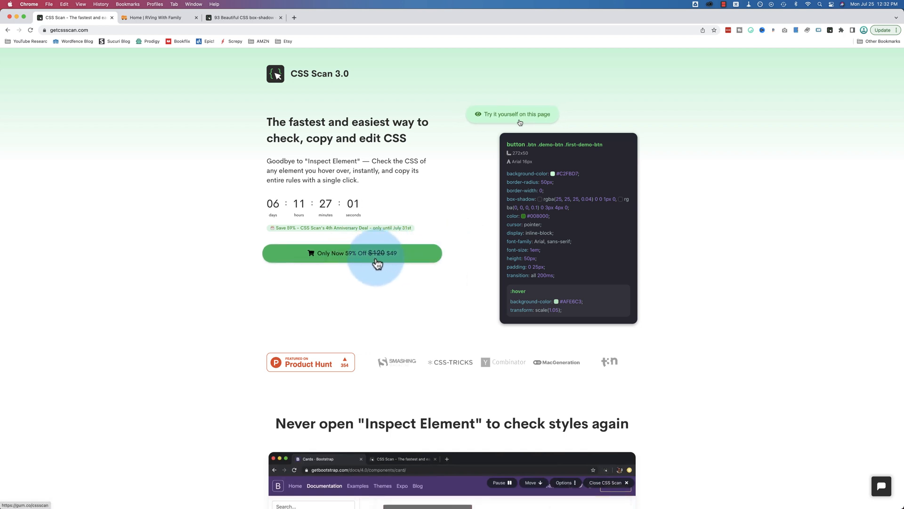
Step: Turn on CSS Scan and copy a homepage element's CSS to the clipboard, closing the copy settings
left_click(828, 33)
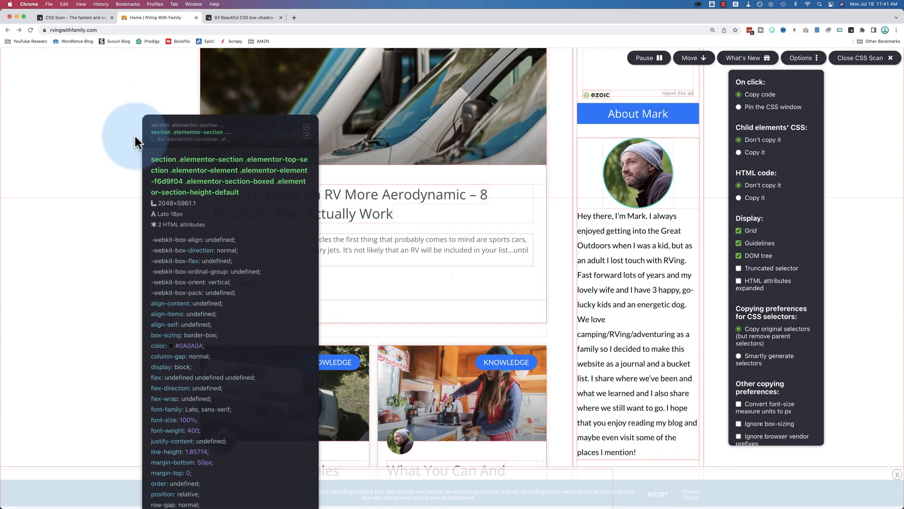
left_click(113, 122)
scroll(388, 178, "up", 1)
scroll(388, 178, "up", 5)
scroll(388, 179, "up", 5)
left_click(799, 58)
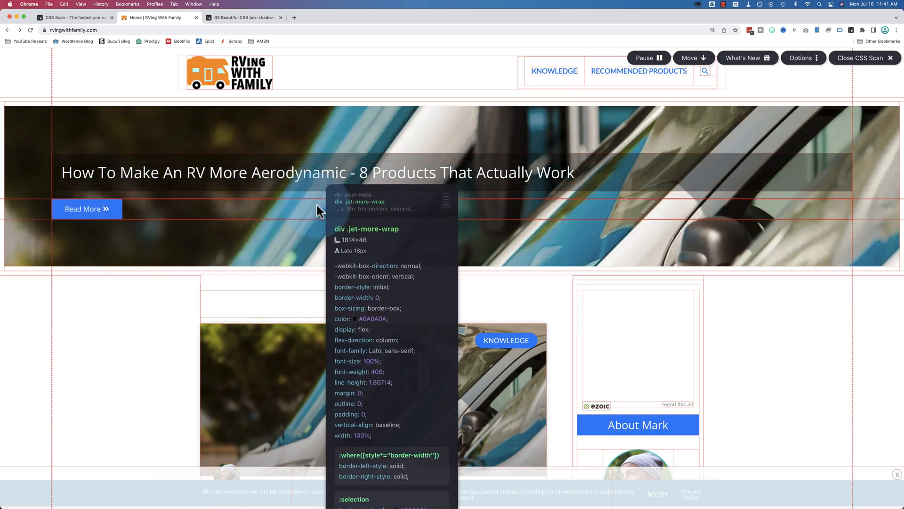
scroll(308, 210, "down", 5)
scroll(307, 209, "down", 5)
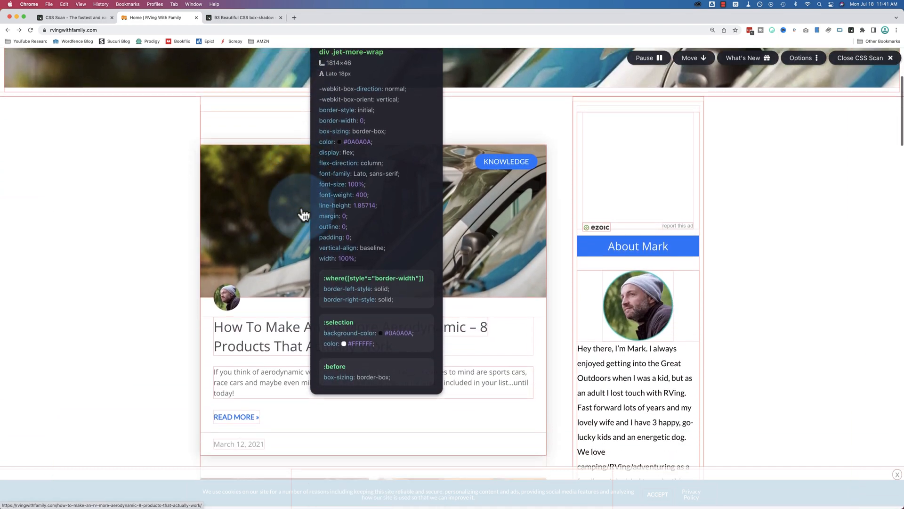
scroll(305, 213, "down", 2)
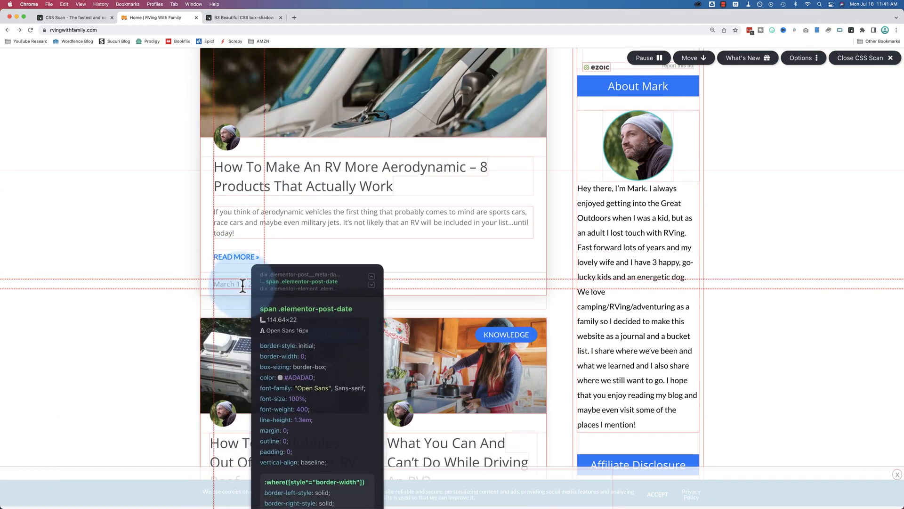
Step: Copy the post date's CSS and paste it into a new untitled Sublime Text file
left_click(242, 285)
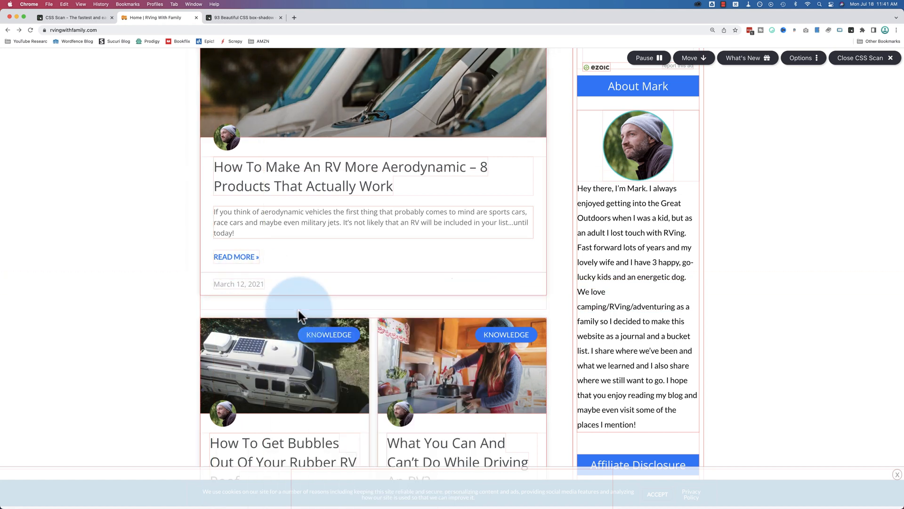
key("super+Tab")
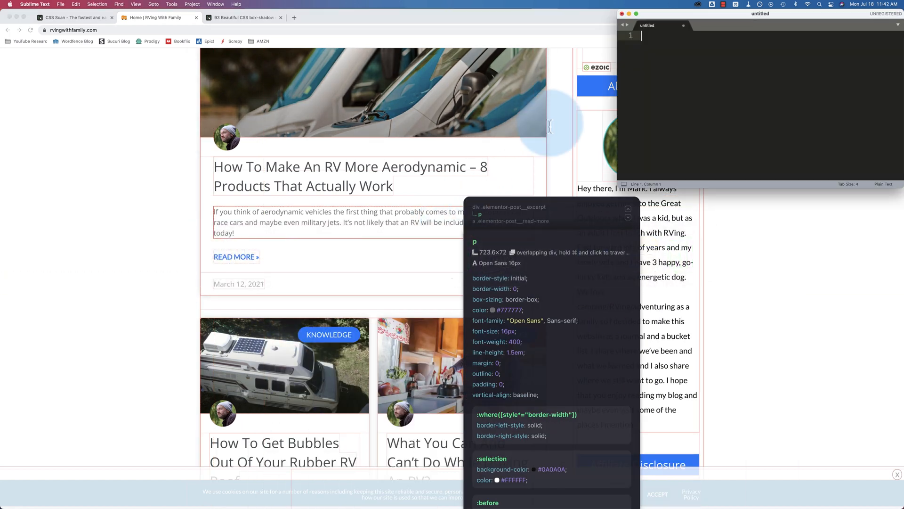
key("super+v")
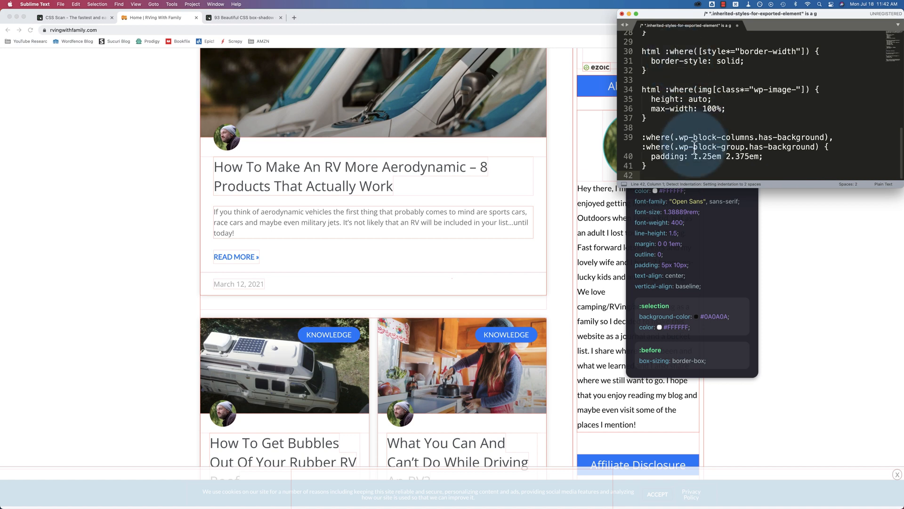
scroll(672, 142, "up", 3)
scroll(673, 142, "up", 5)
scroll(665, 107, "up", 3)
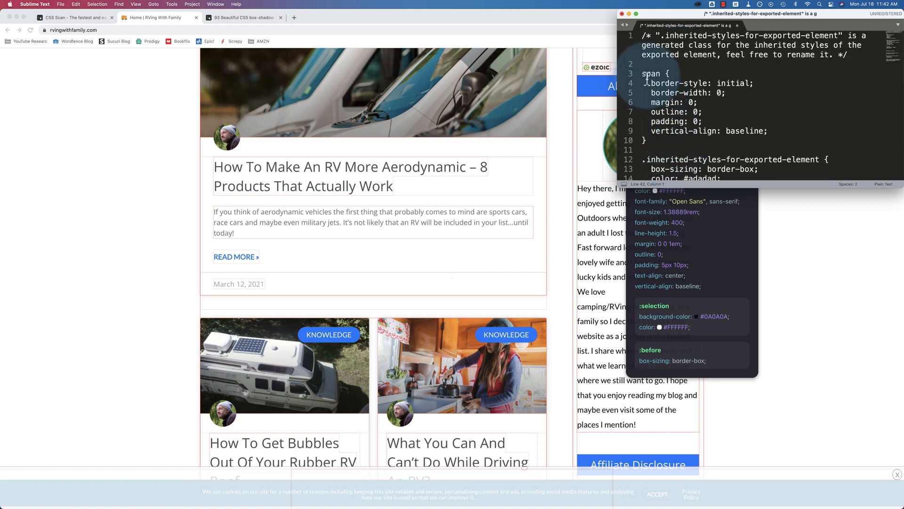
Step: Inspect the March 12, 2021 date span in DevTools' Elements panel, then return to Sublime Text
right_click(236, 281)
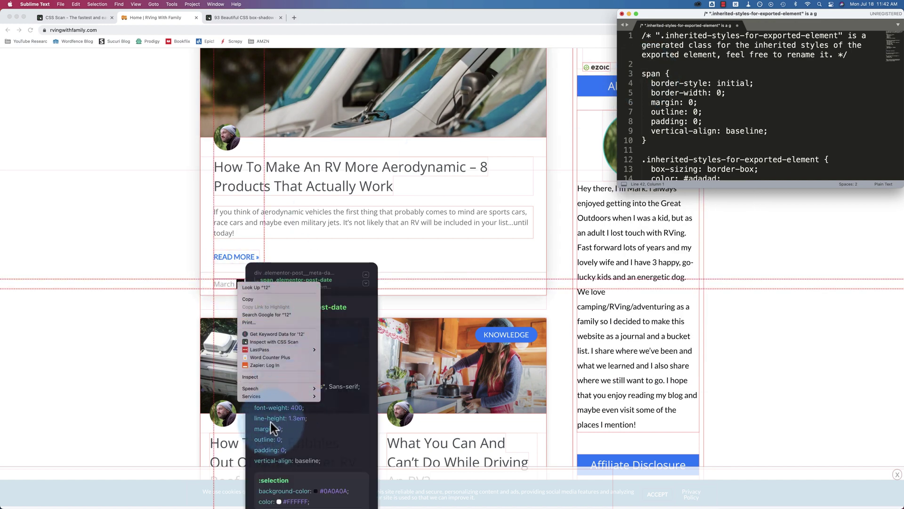
left_click(255, 376)
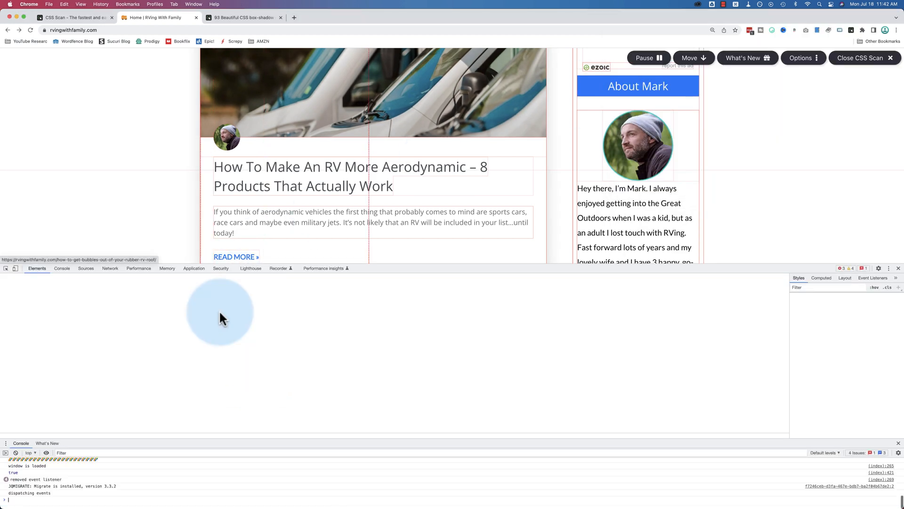
scroll(175, 214, "down", 3)
double_click(141, 340)
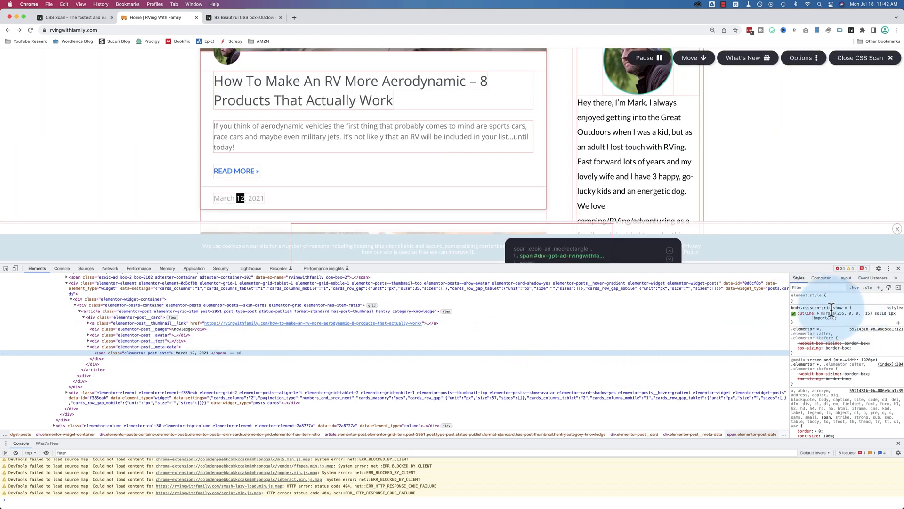
scroll(829, 316, "down", 1)
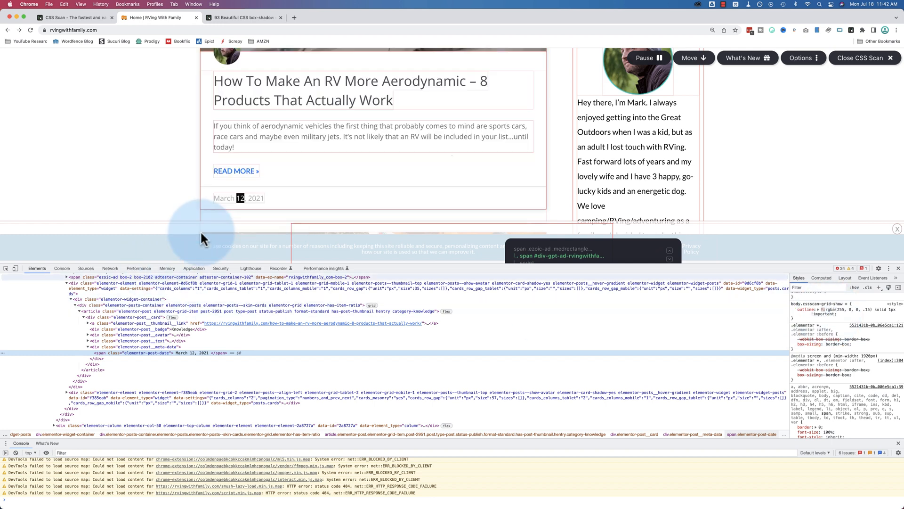
left_click(240, 197)
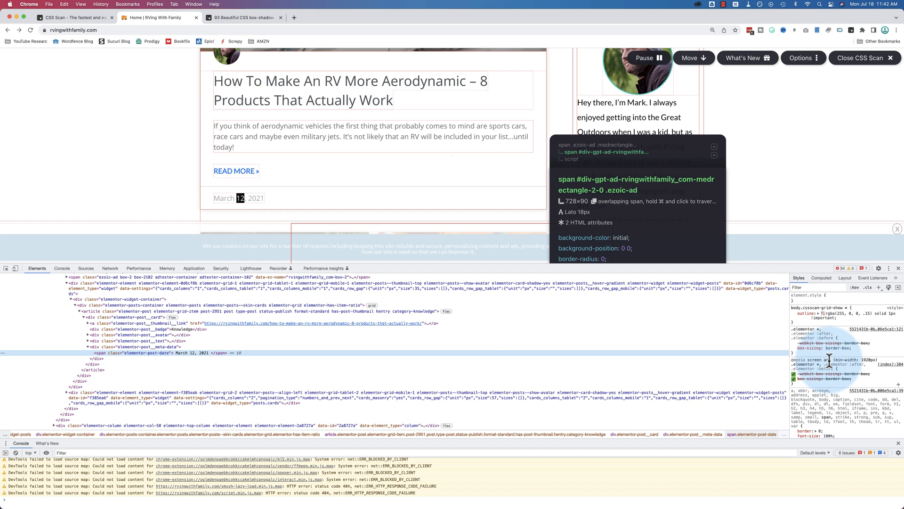
key("super+Tab")
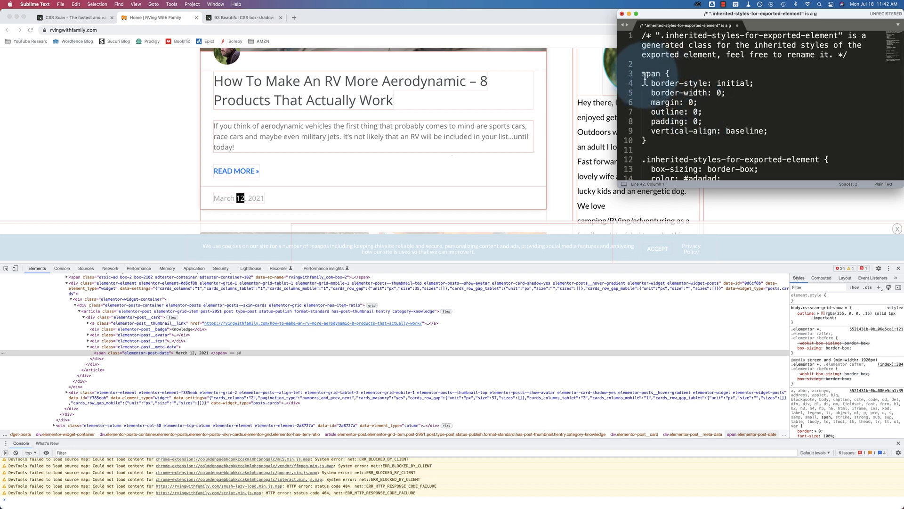
Step: Highlight the span rule and generated class name, then stretch the editor to full height
left_click_drag(642, 74, 647, 141)
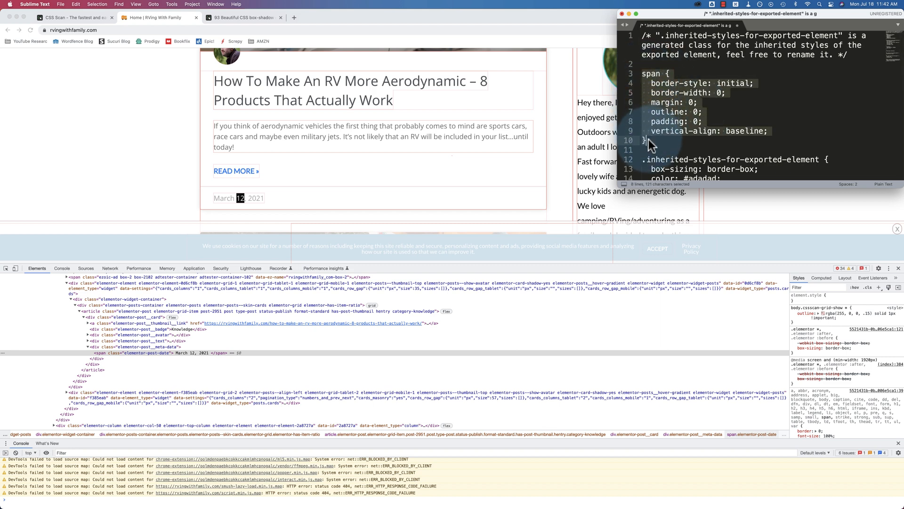
left_click(658, 45)
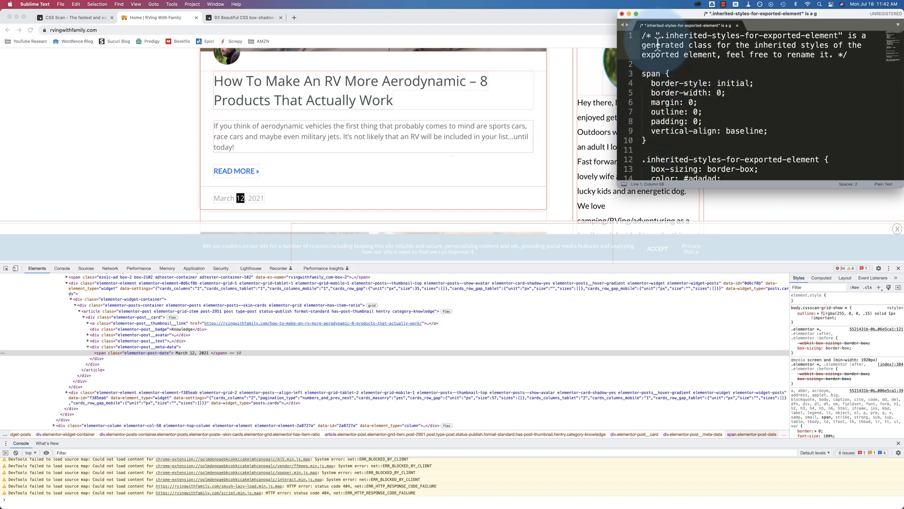
mouse_move(661, 35)
left_mouse_down()
mouse_move(840, 36)
mouse_move(843, 56)
left_mouse_up()
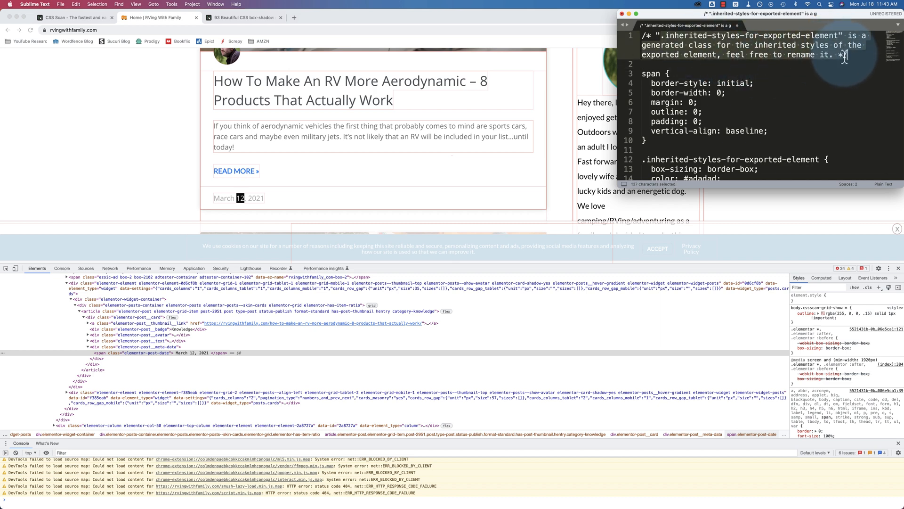
scroll(813, 106, "down", 3)
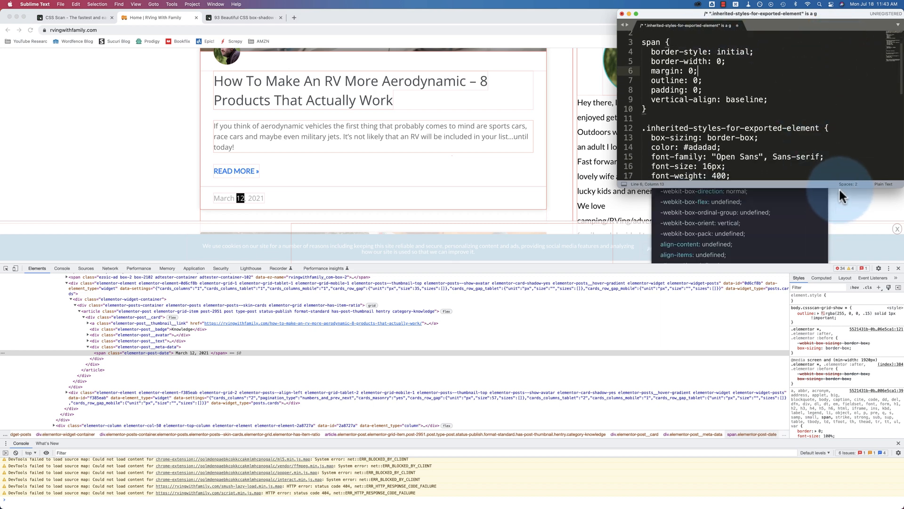
left_click_drag(840, 190, 839, 500)
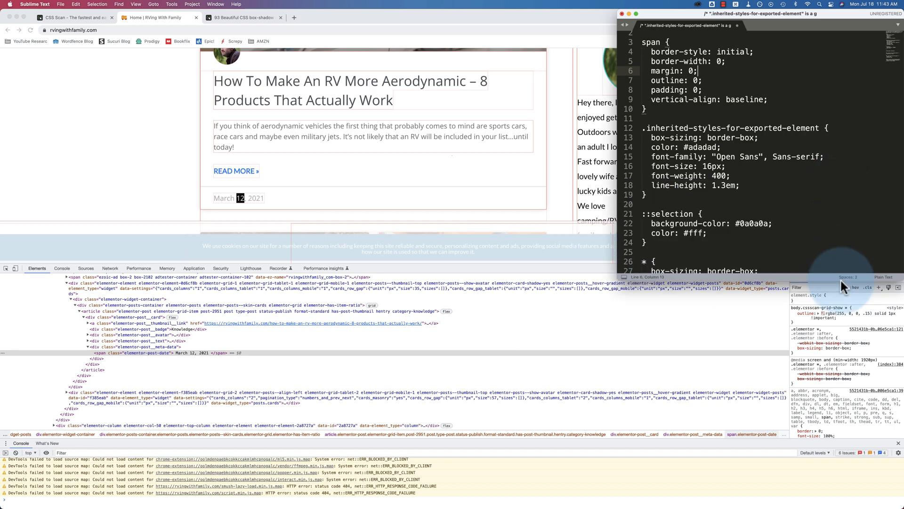
Step: Highlight the remaining rules from line 12 through 40, then bring Chrome back to the front
mouse_move(642, 159)
left_mouse_down()
mouse_move(669, 221)
mouse_move(705, 461)
left_mouse_up()
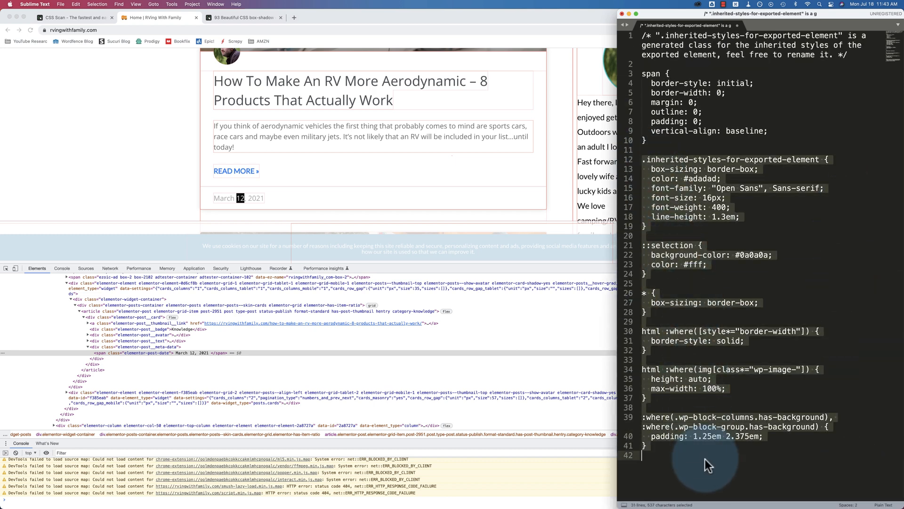
left_click(652, 315)
left_click_drag(649, 311, 647, 296)
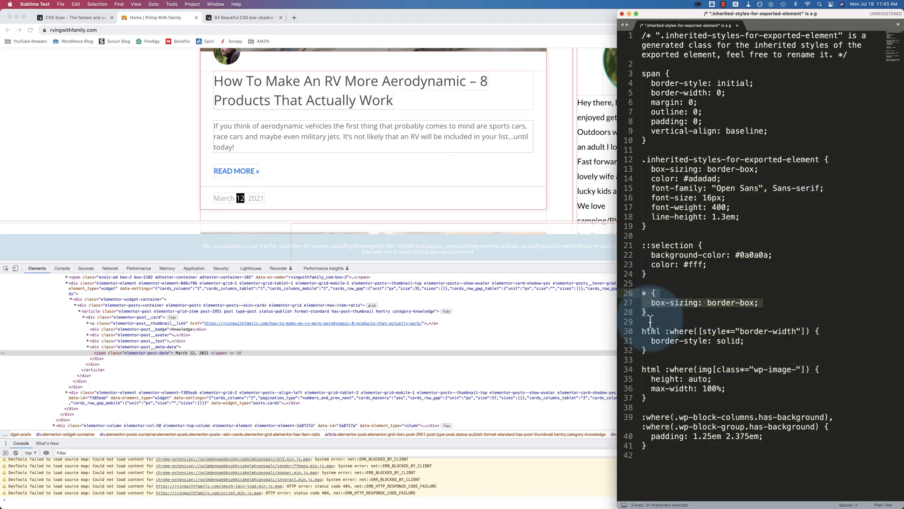
left_click(791, 160)
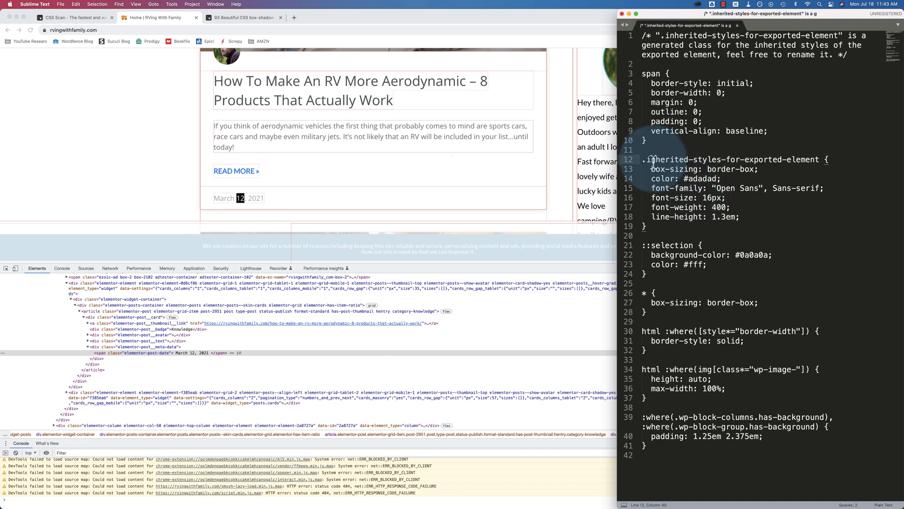
mouse_move(644, 159)
left_mouse_down()
mouse_move(800, 433)
mouse_move(799, 459)
left_mouse_up()
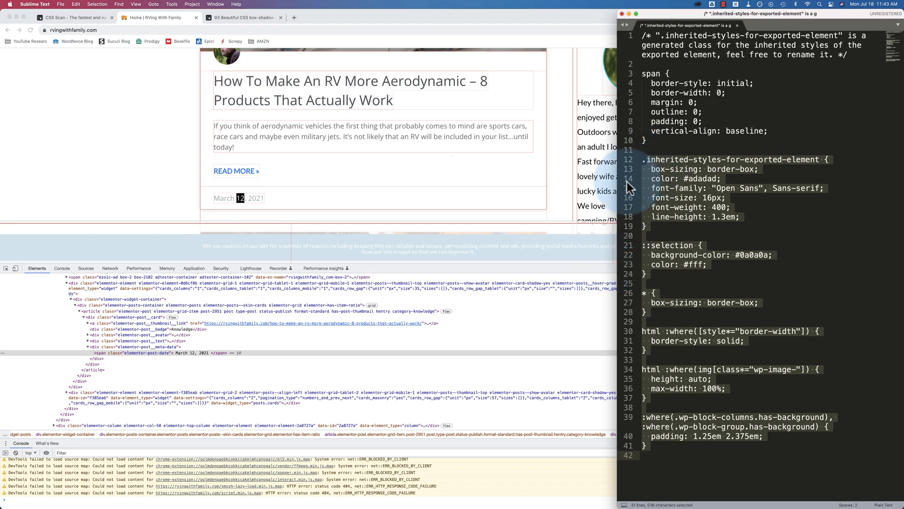
left_click(557, 264)
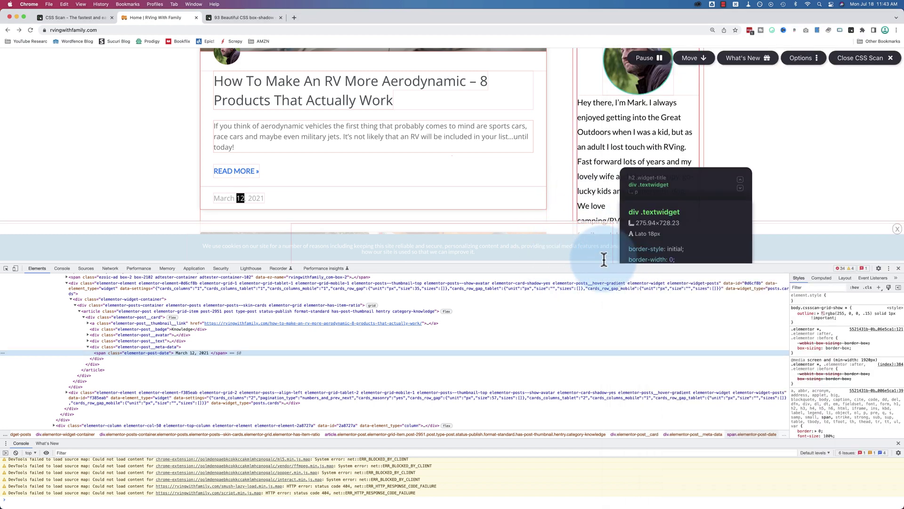
Step: Close DevTools and pin the excerpt paragraph's CSS panel, moving it aside
left_click(898, 270)
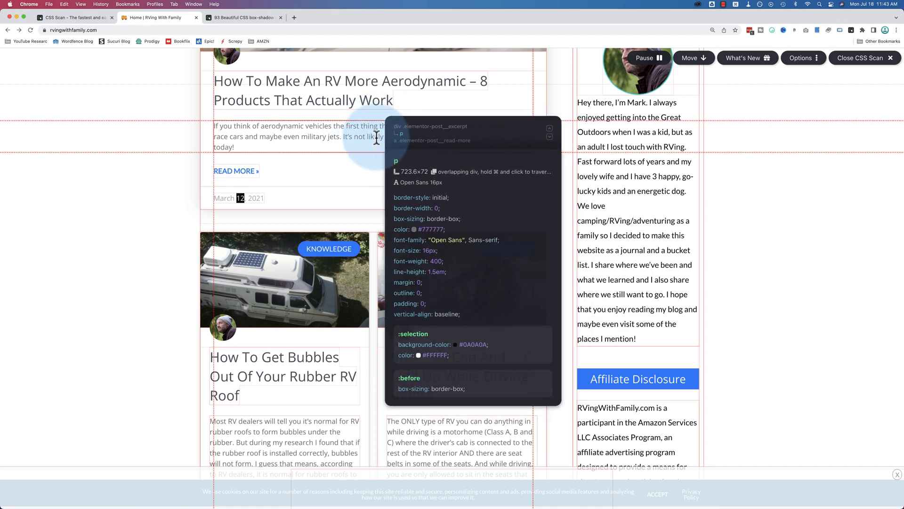
scroll(290, 165, "up", 3)
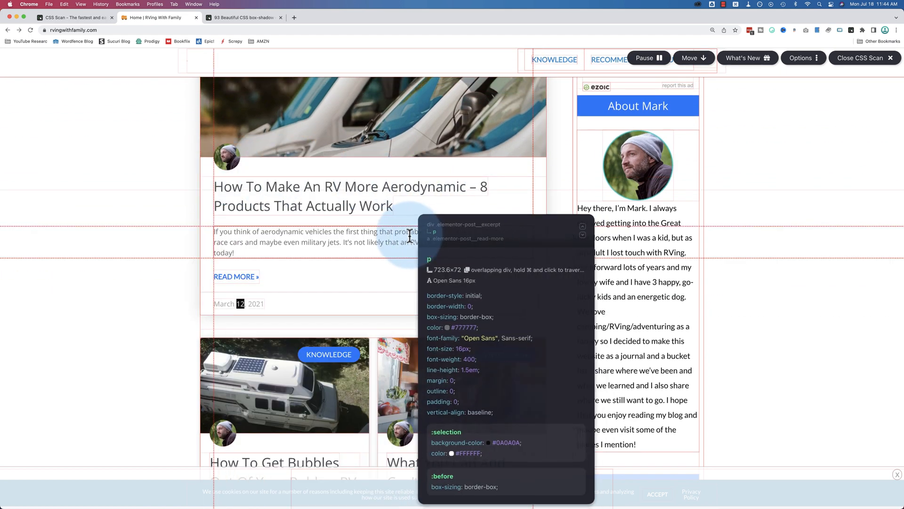
left_click(376, 236)
mouse_move(436, 227)
left_mouse_down()
mouse_move(480, 262)
mouse_move(467, 108)
mouse_move(665, 111)
left_mouse_up()
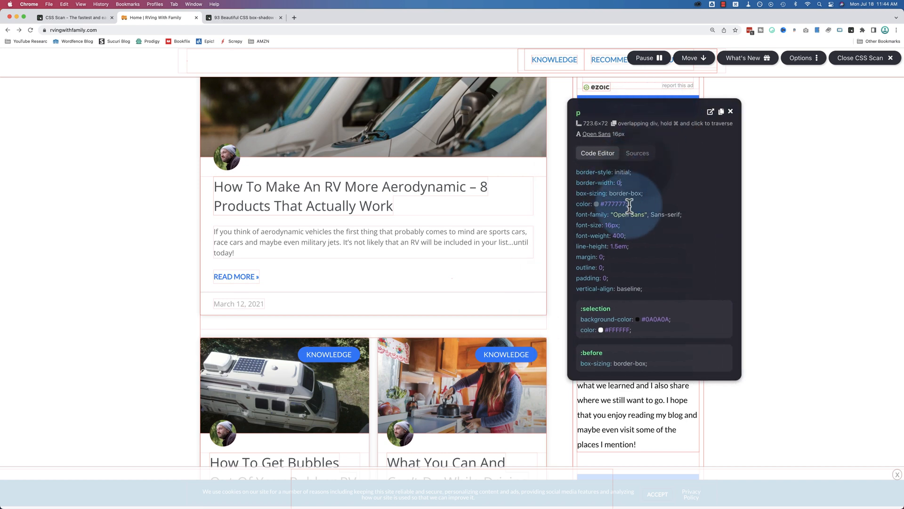
Step: Edit the paragraph's CSS to border-width 2px, border-color red and border-style dashed
key("BackSpace")
type("2px")
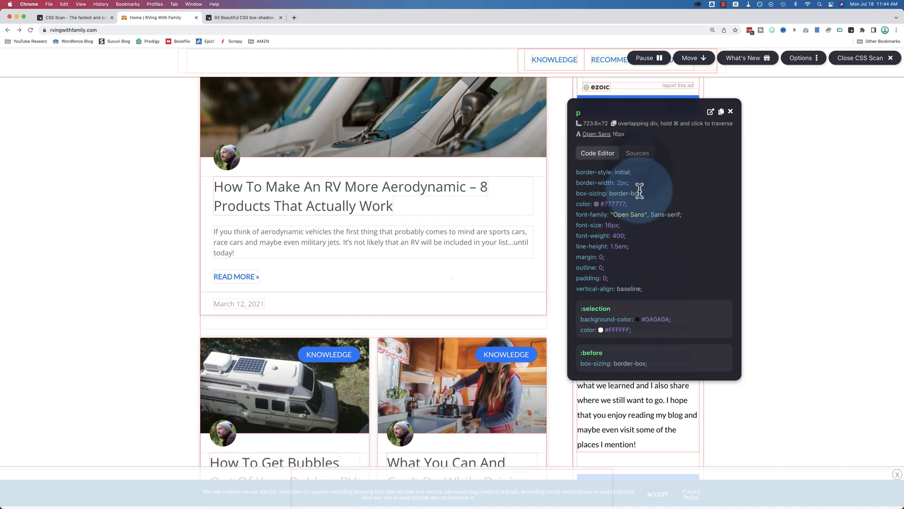
key("Return")
type("border-color: red;")
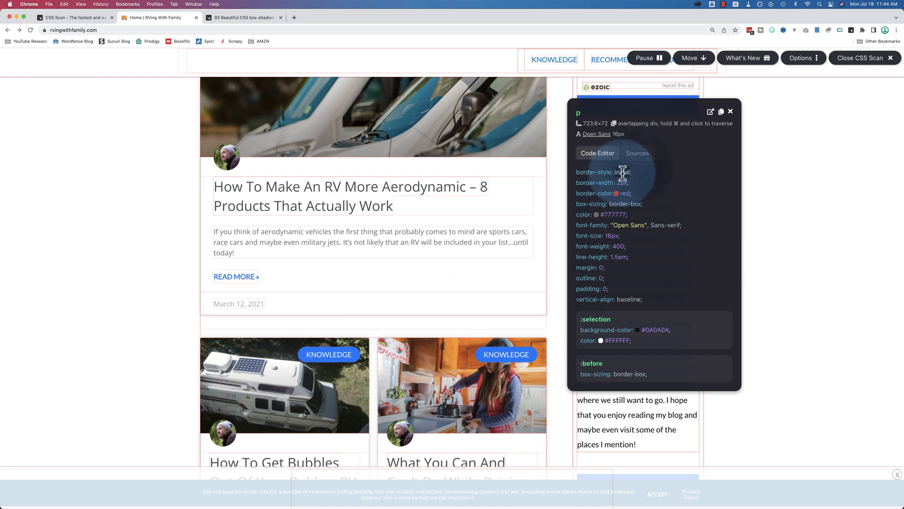
double_click(621, 172)
type("dashed")
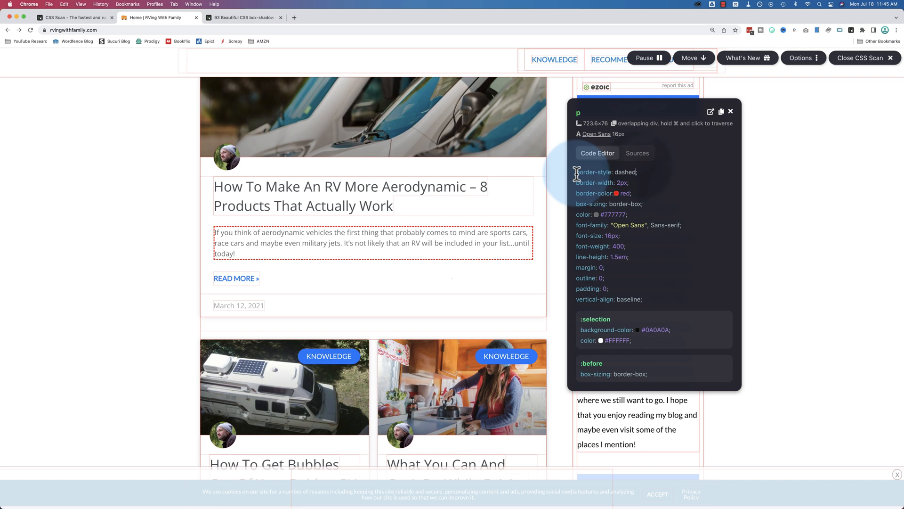
left_click(636, 172)
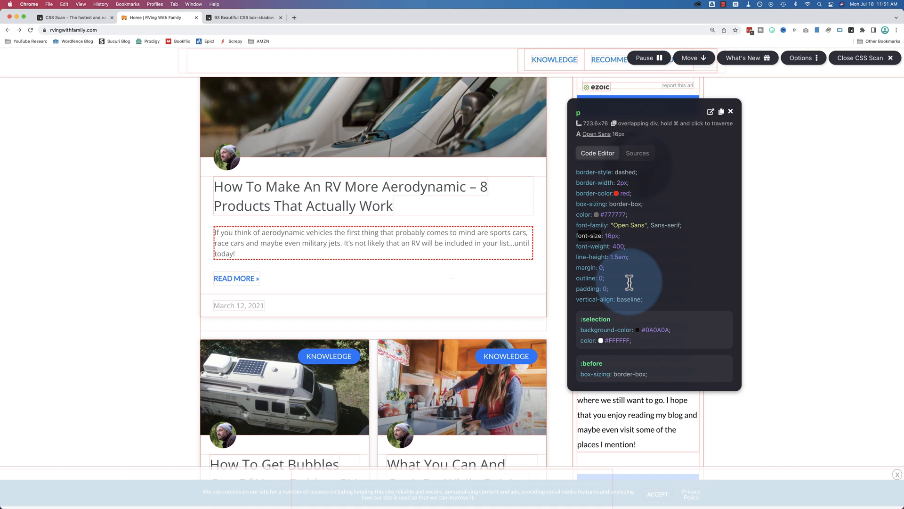
Step: Pause hover inspection and reposition the pinned CSS panel
mouse_move(640, 112)
left_mouse_down()
mouse_move(617, 137)
mouse_move(640, 119)
left_mouse_up()
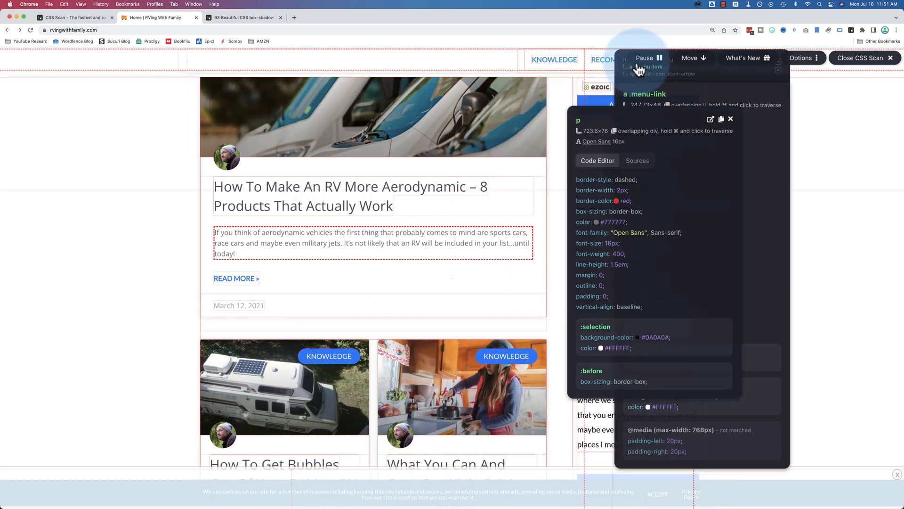
left_click(653, 58)
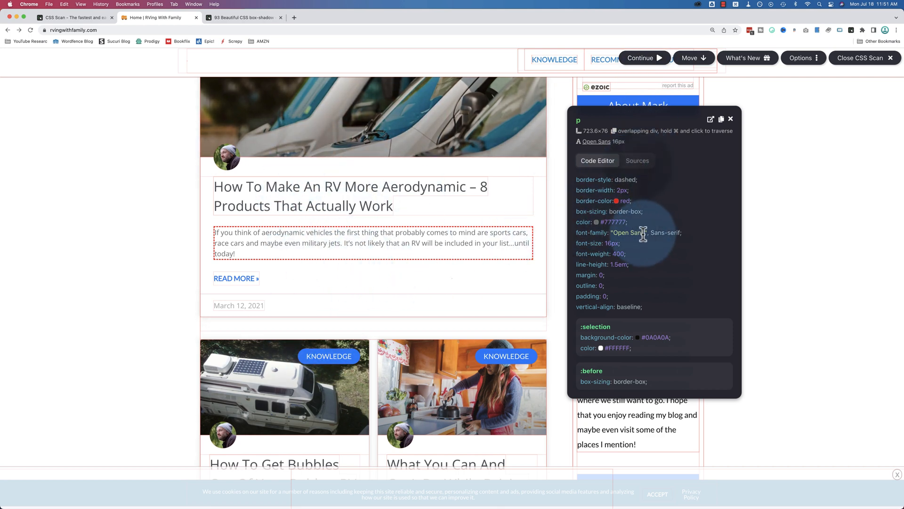
left_click_drag(663, 124, 626, 122)
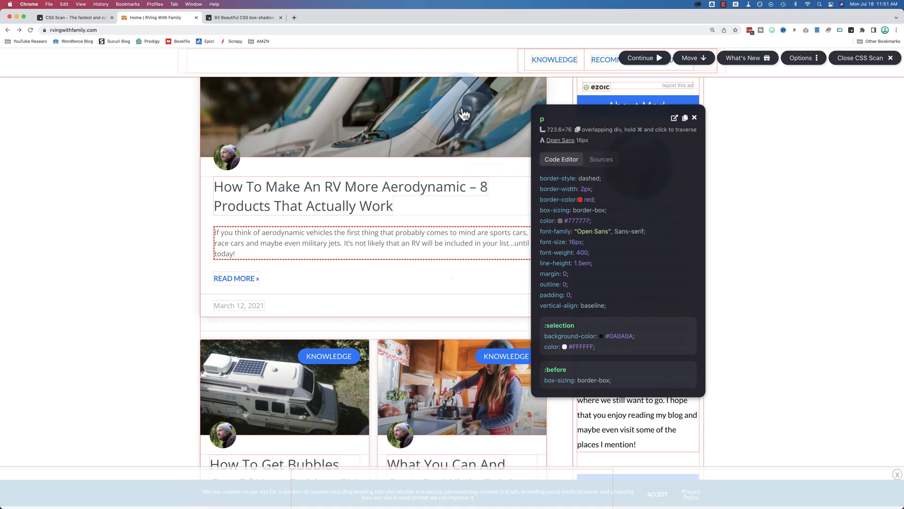
Step: Copy box-shadow example #25 from the getcssscan examples tab and return to the RVing page
left_click(241, 17)
scroll(235, 220, "up", 5)
scroll(235, 222, "down", 1)
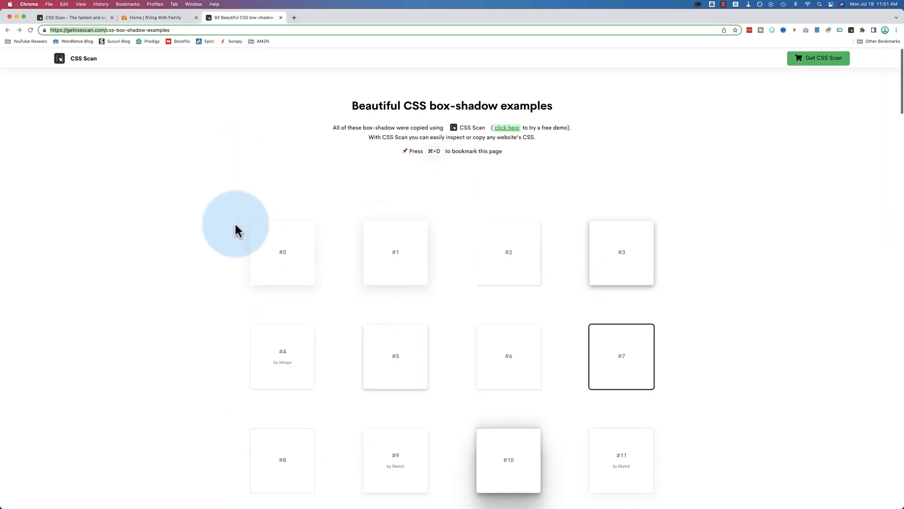
left_click(235, 228)
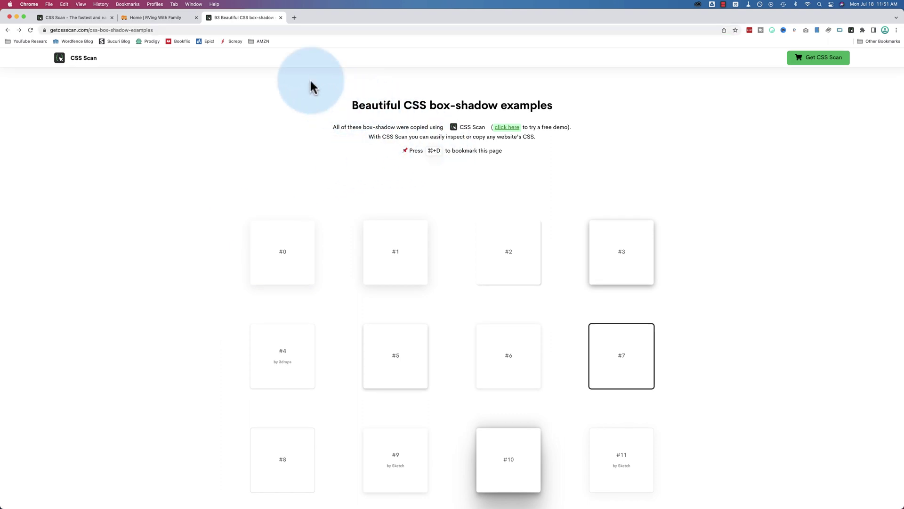
left_click_drag(403, 105, 546, 107)
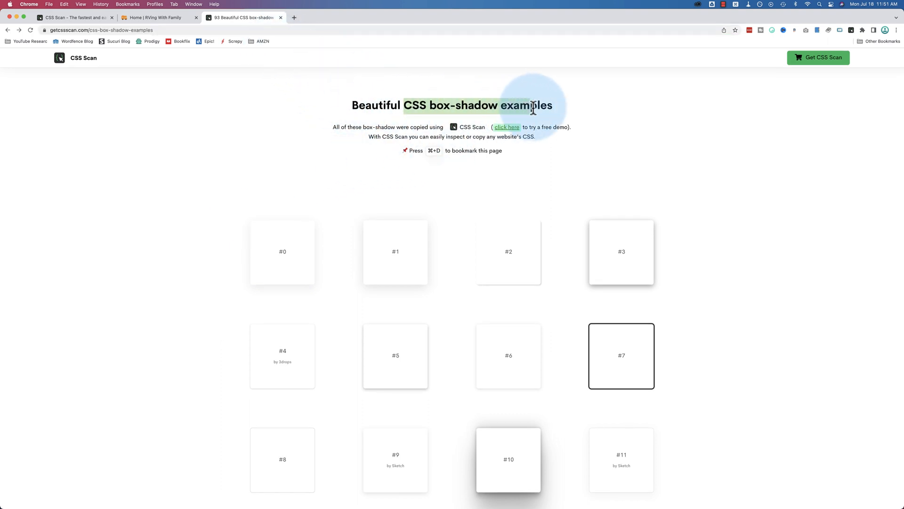
left_click(317, 163)
scroll(317, 163, "down", 3)
scroll(316, 162, "down", 3)
scroll(316, 163, "down", 3)
scroll(316, 162, "down", 3)
scroll(316, 162, "down", 3)
scroll(316, 162, "down", 2)
scroll(316, 162, "down", 2)
scroll(316, 163, "down", 1)
scroll(316, 163, "down", 1)
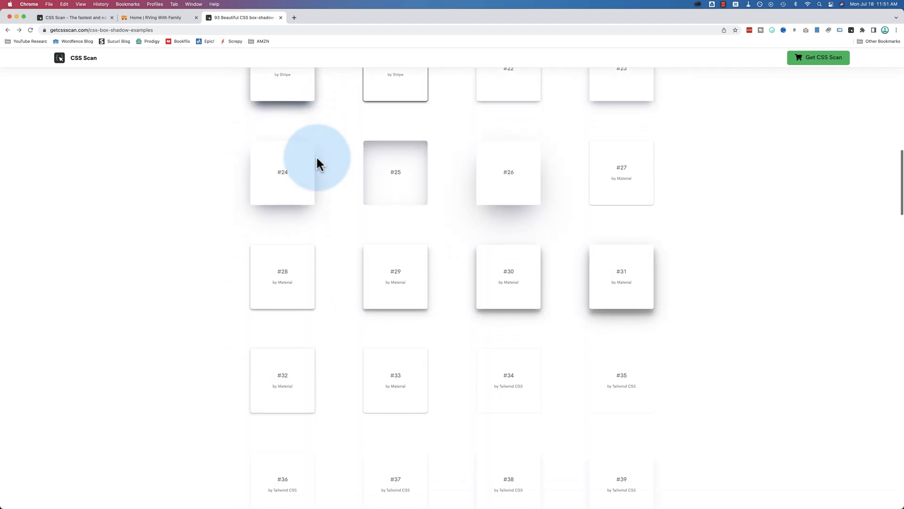
left_click(396, 177)
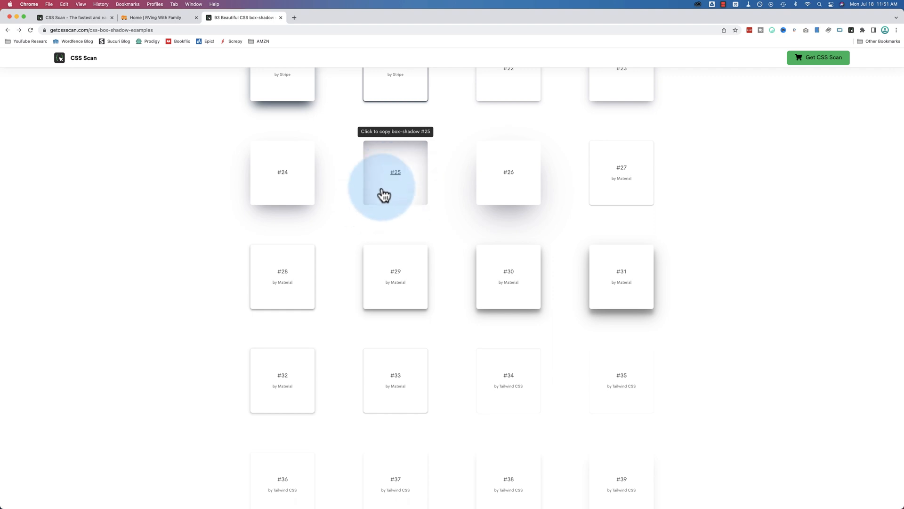
left_click(165, 16)
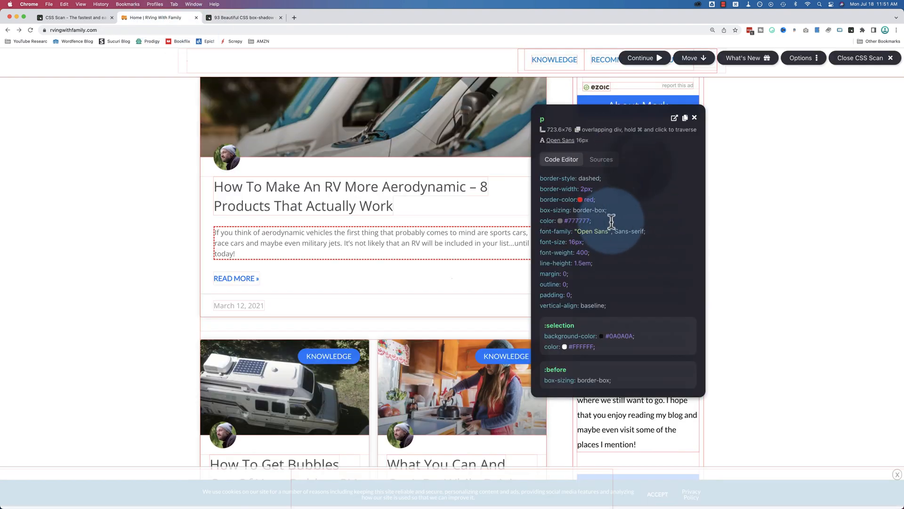
Step: Paste the copied inset box-shadow declaration after color: #777777 in the paragraph's CSS
left_click(612, 220)
key("Return")
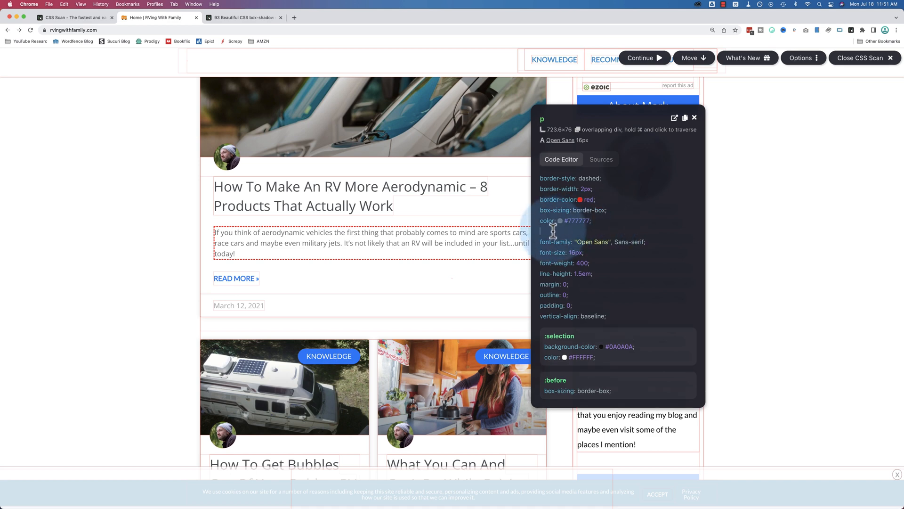
type("box-shadow: rgba(50, 50, 93, 0.25) 0px 30px 60px -12px inset, rgba(0, 0, 0, 0.3) 0px 18px 36px -18px inset;")
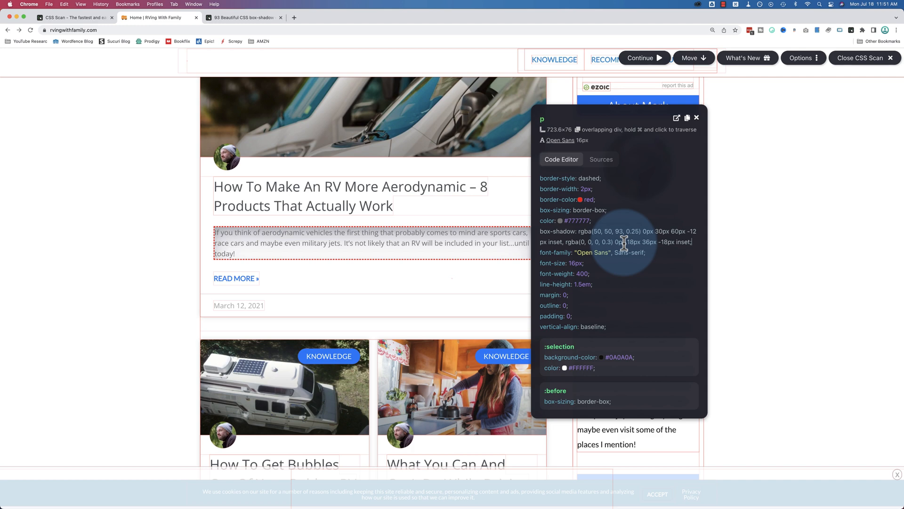
double_click(623, 242)
key("ctrl+v")
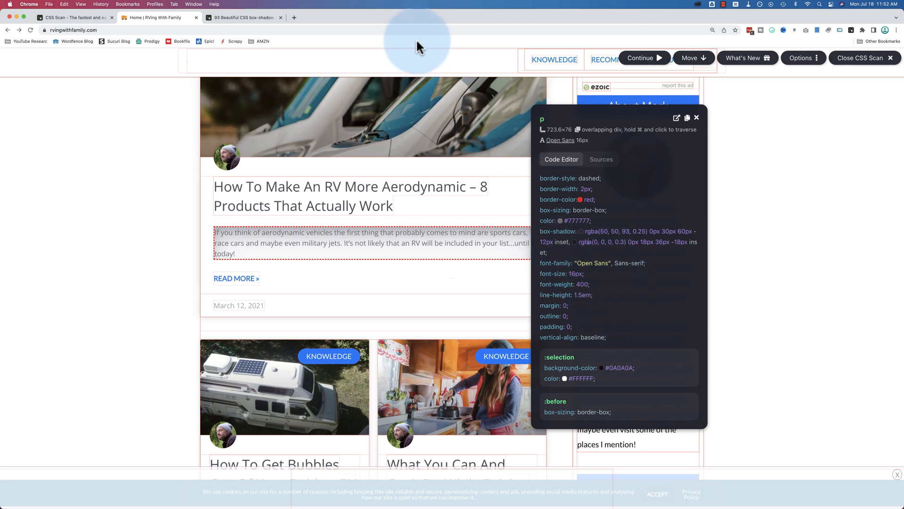
Step: Compare the examples tab with the paragraph's two-layer box-shadow, now an outer shadow
left_click(255, 17)
scroll(375, 247, "up", 10)
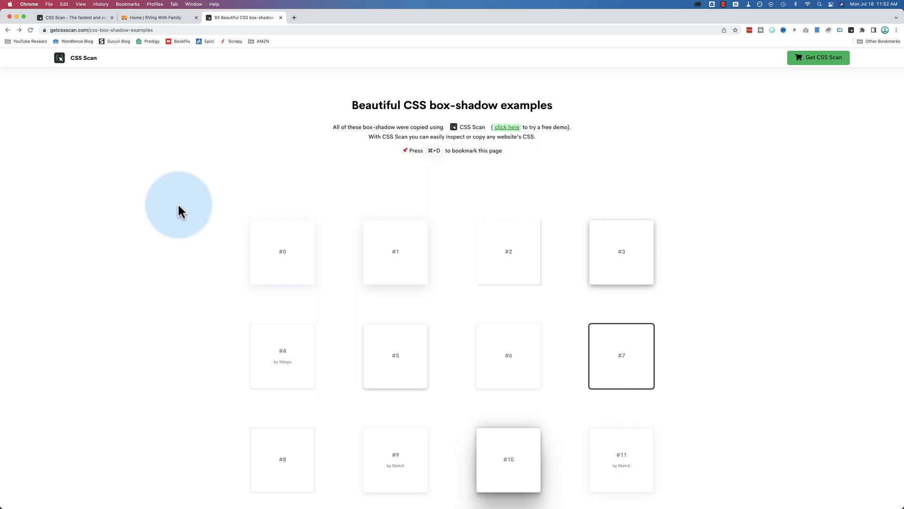
scroll(303, 247, "down", 5)
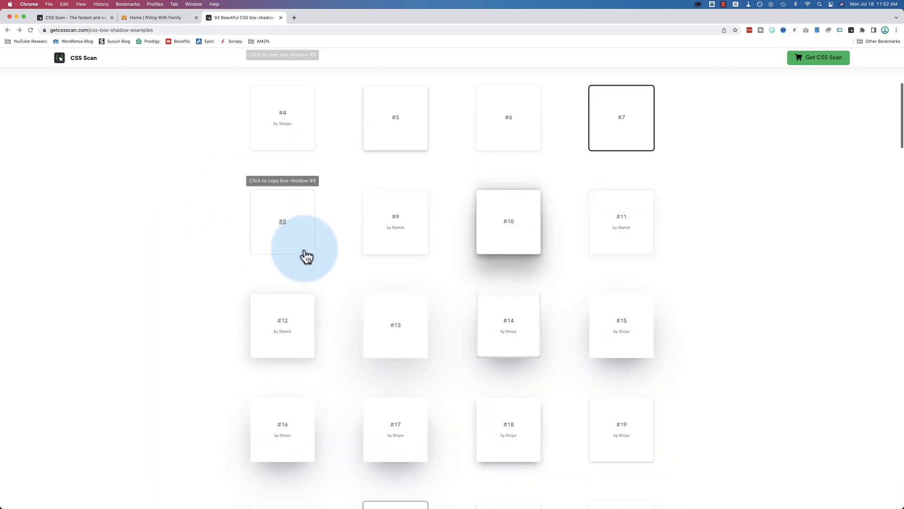
scroll(303, 247, "down", 5)
scroll(303, 246, "down", 3)
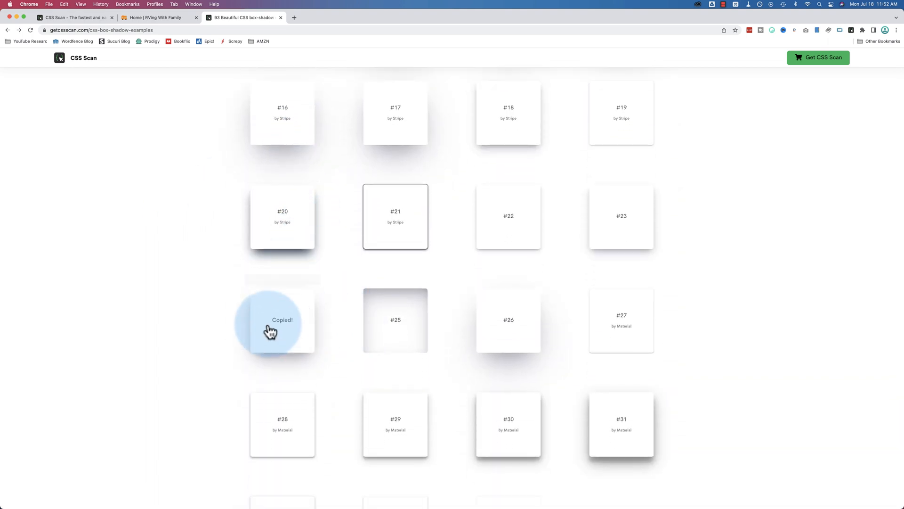
left_click(171, 20)
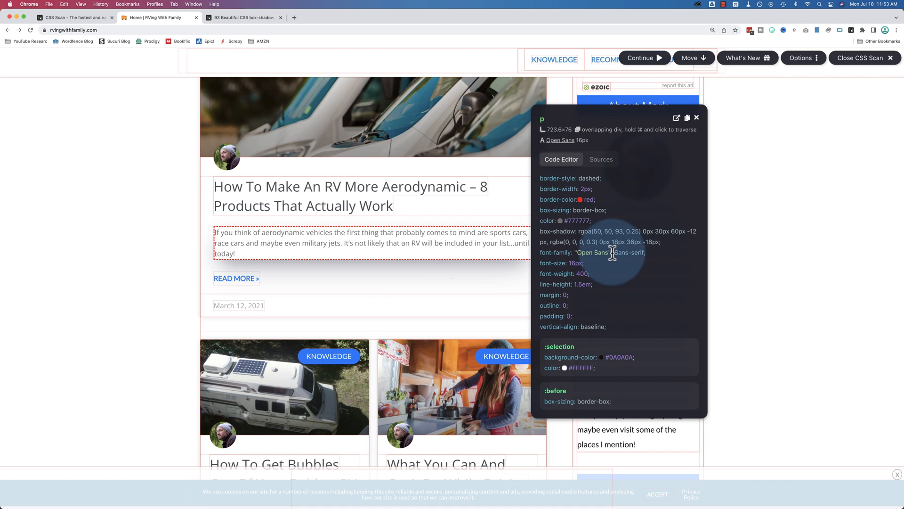
left_click(249, 18)
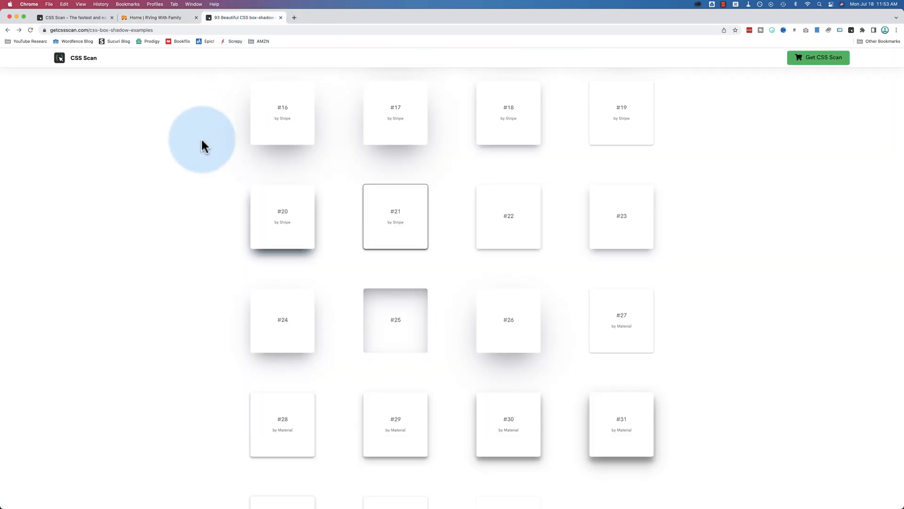
left_click(172, 18)
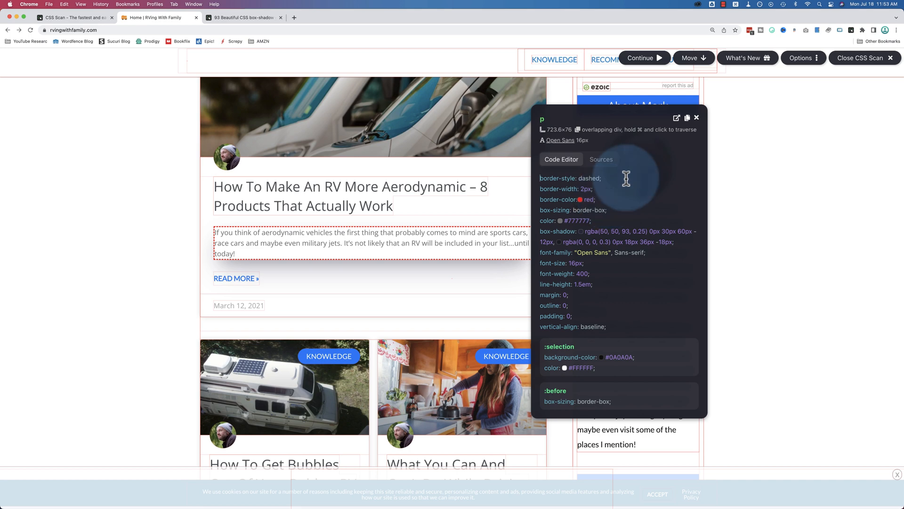
Step: Close the pinned CSS window and copy the post title link's CSS with child elements
left_click(817, 65)
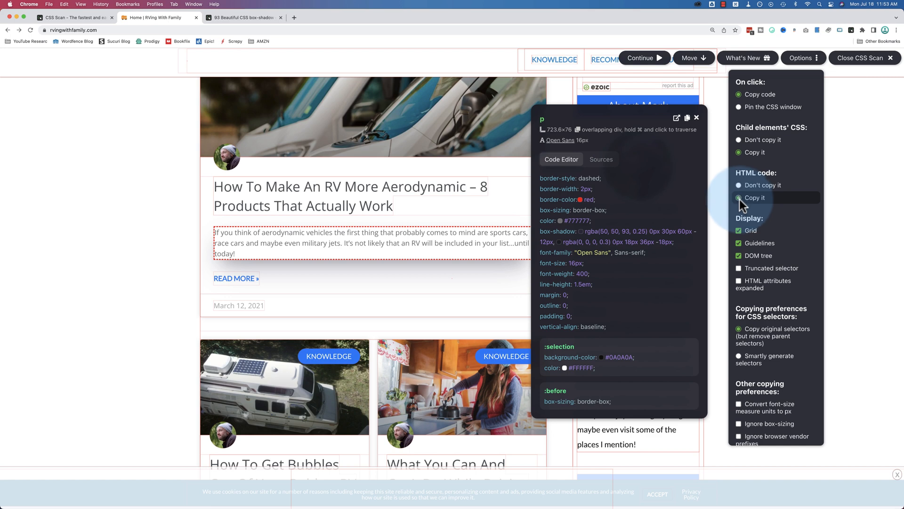
left_click(695, 118)
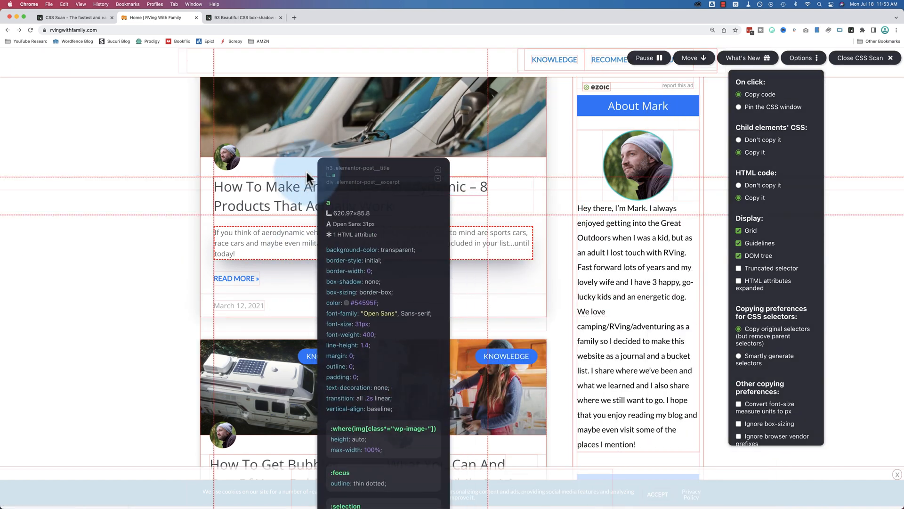
left_click(295, 166)
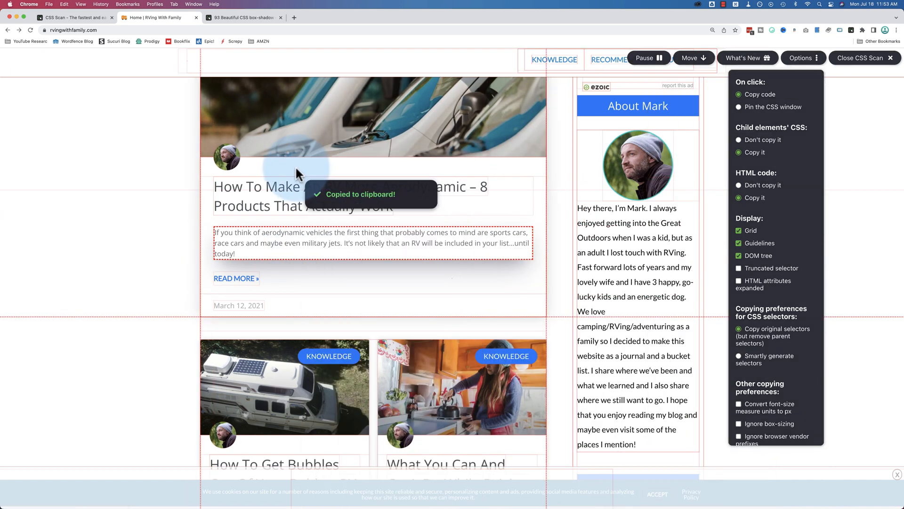
Step: Replace the editor's stylesheet with the copied post card CSS, then return to the browser
key("super+Tab")
key("super+v")
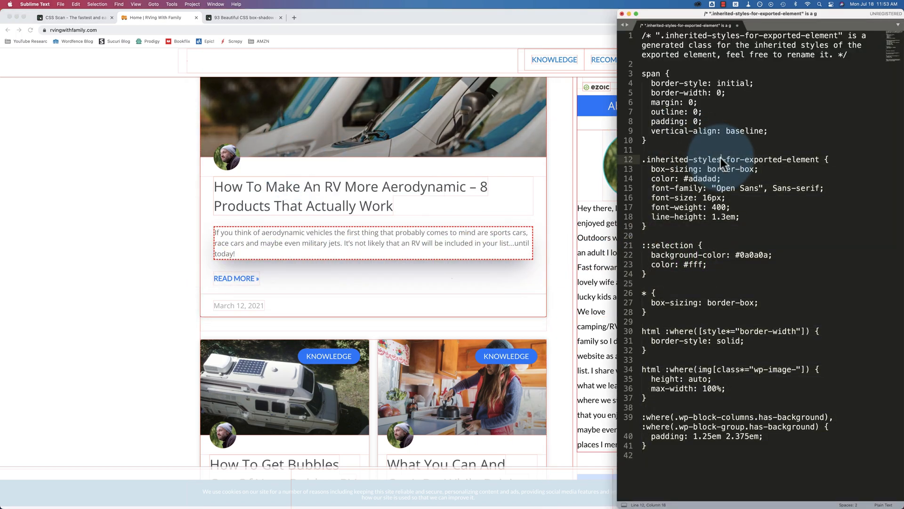
key("super+a")
key("super+v")
scroll(721, 157, "up", 10)
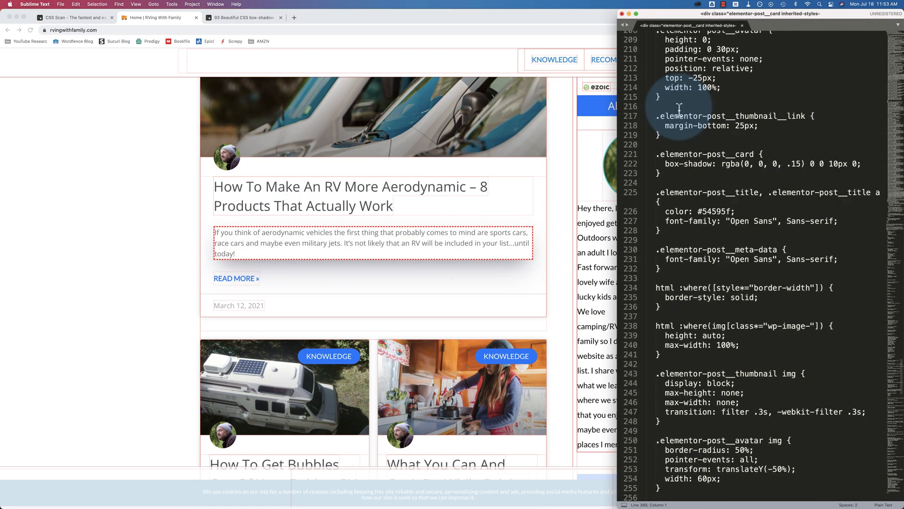
scroll(678, 109, "up", 10)
scroll(707, 213, "up", 10)
scroll(721, 282, "up", 10)
scroll(734, 424, "up", 8)
scroll(735, 455, "down", 7)
scroll(706, 354, "down", 5)
scroll(692, 353, "down", 5)
scroll(678, 350, "down", 5)
scroll(675, 349, "down", 5)
scroll(664, 212, "down", 5)
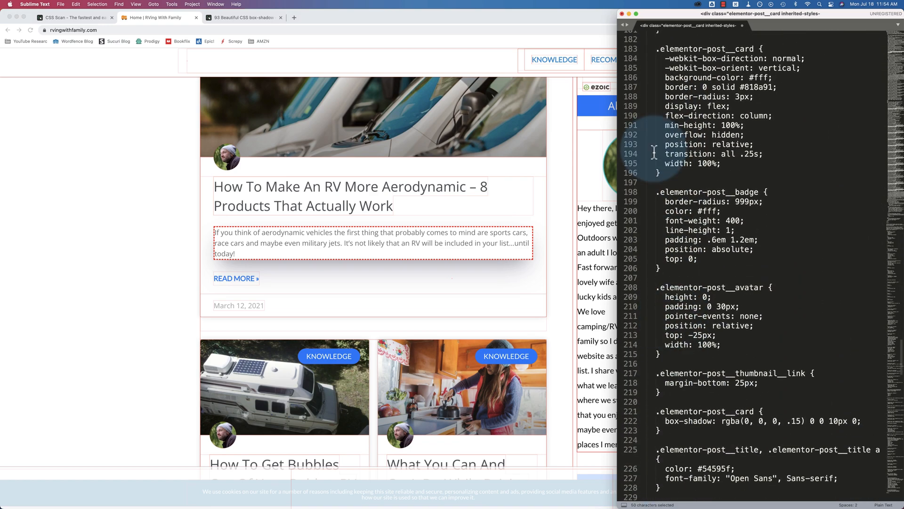
left_click(560, 35)
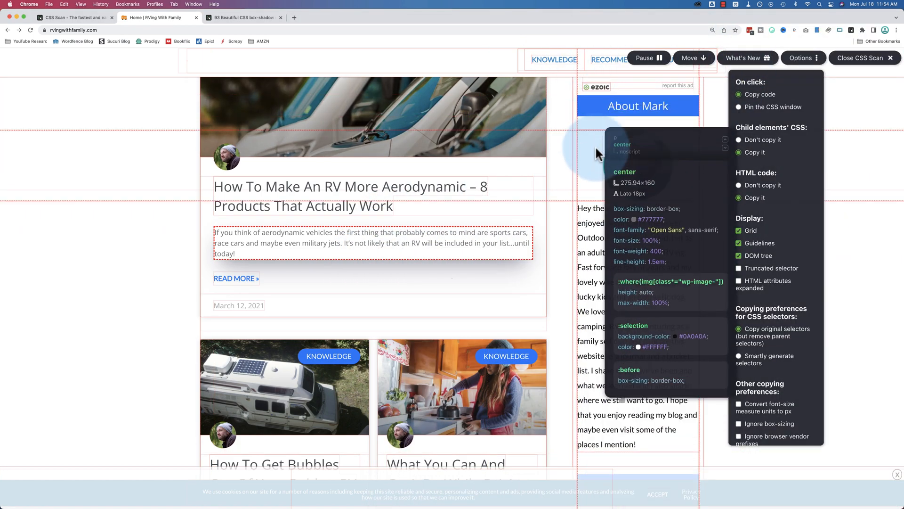
scroll(459, 141, "up", 5)
scroll(431, 155, "up", 3)
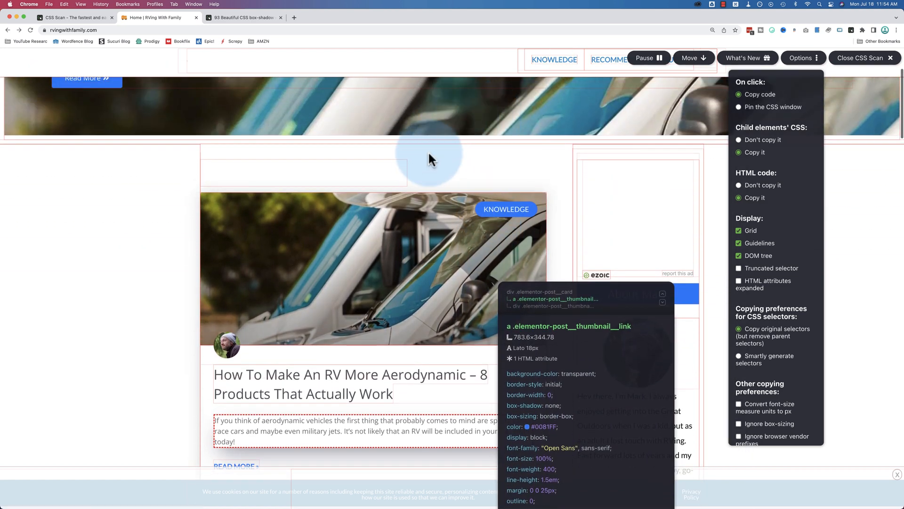
Step: Pin the content wrapper and excerpt CSS windows, then close them leaving the thumbnail link's CSS
left_click(427, 170)
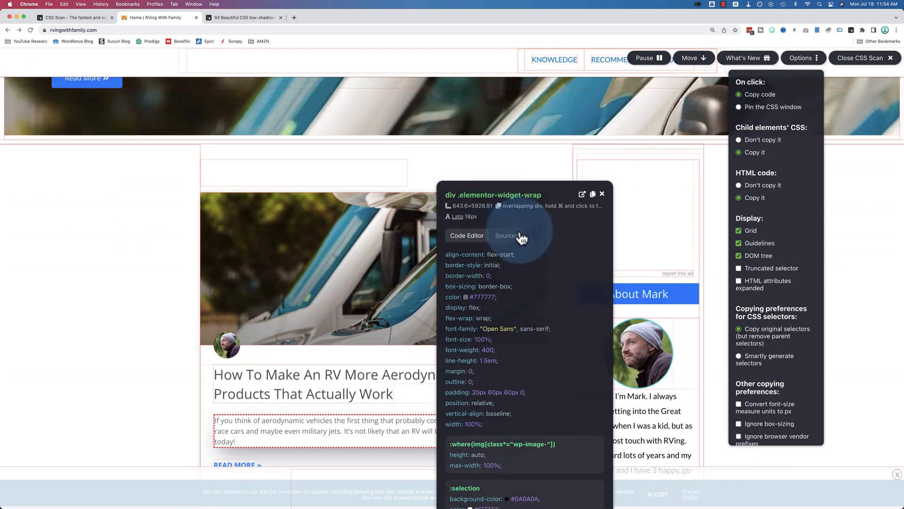
scroll(540, 252, "down", 3)
scroll(540, 252, "down", 3)
scroll(540, 252, "down", 2)
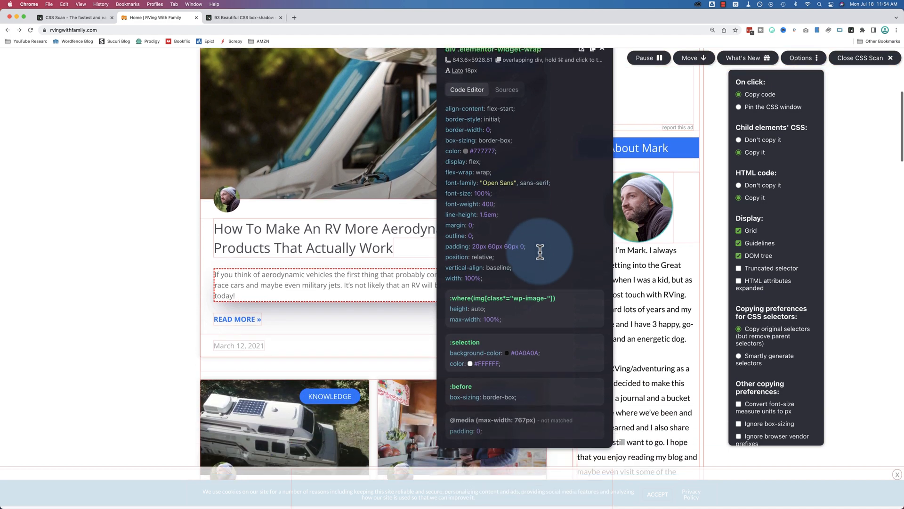
scroll(540, 252, "down", 1)
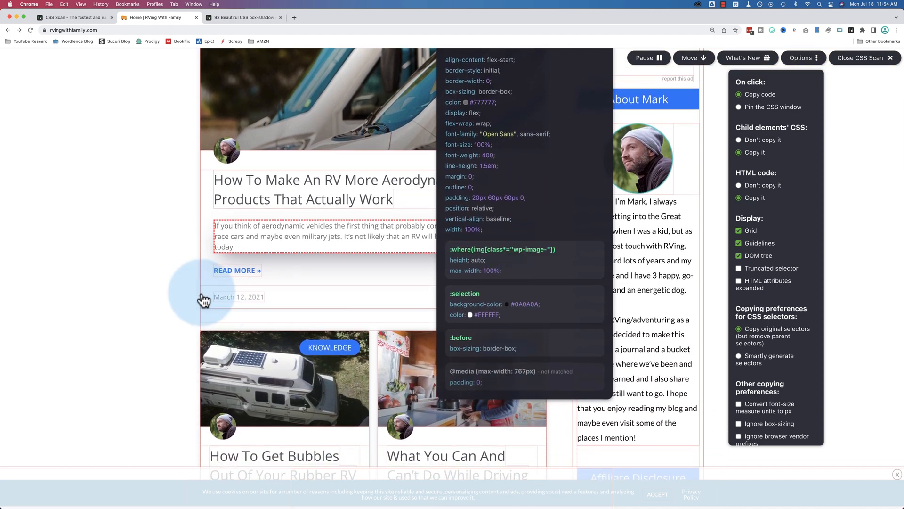
left_click(203, 221)
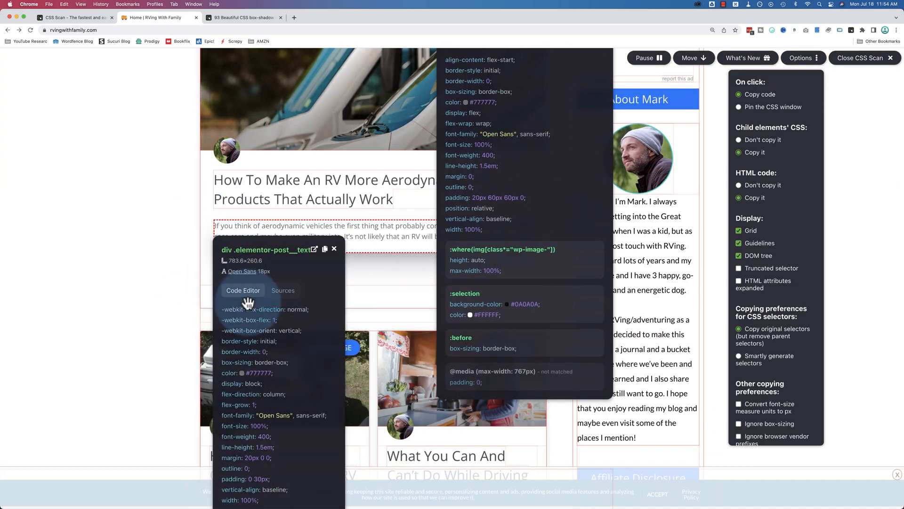
scroll(248, 303, "down", 3)
scroll(247, 303, "down", 1)
scroll(382, 336, "up", 4)
scroll(382, 325, "down", 1)
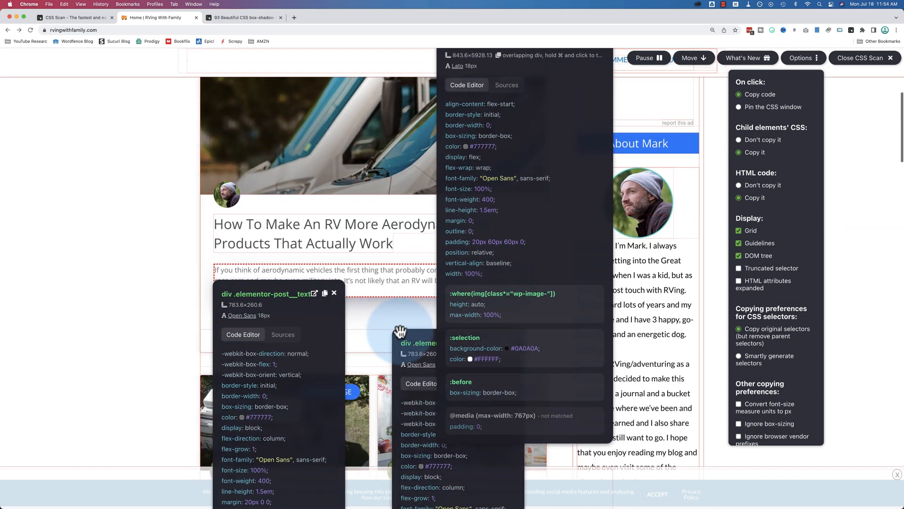
left_click(336, 291)
scroll(623, 123, "up", 3)
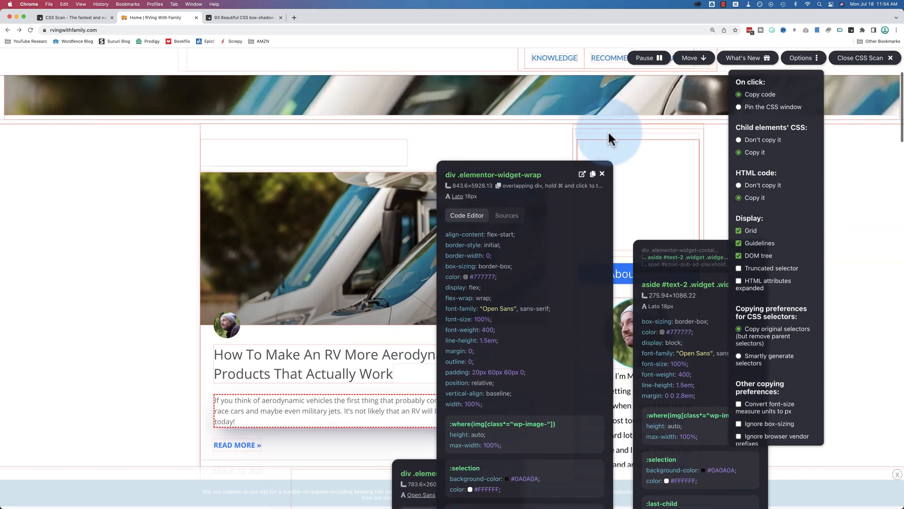
left_click(603, 175)
scroll(490, 291, "down", 5)
scroll(490, 291, "down", 5)
scroll(427, 353, "up", 5)
scroll(452, 247, "up", 5)
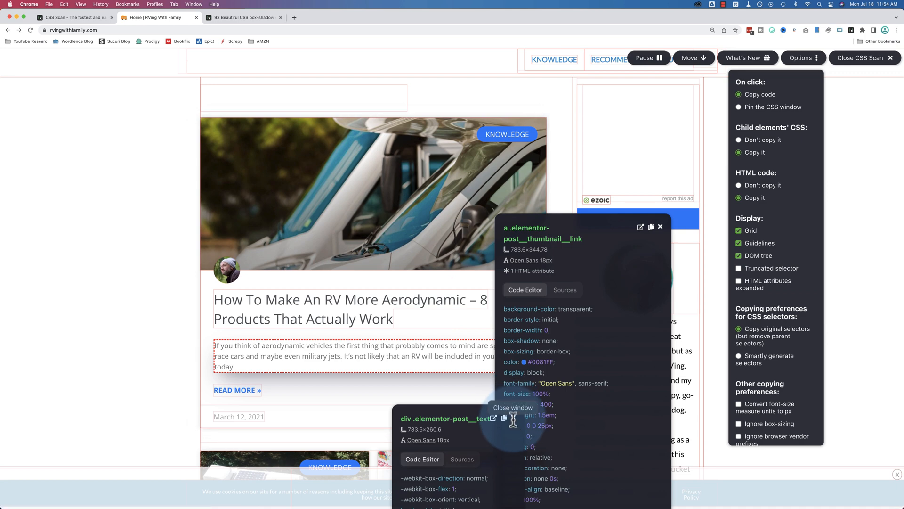
left_click(512, 417)
scroll(602, 327, "down", 1)
scroll(602, 328, "down", 5)
scroll(602, 327, "down", 3)
scroll(601, 327, "down", 2)
scroll(603, 328, "down", 2)
scroll(602, 326, "up", 5)
scroll(601, 327, "up", 3)
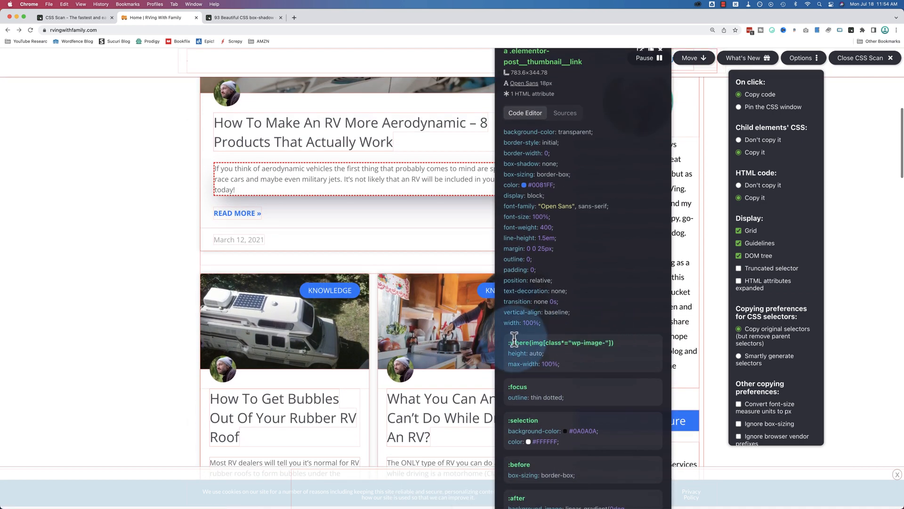
scroll(516, 341, "up", 3)
scroll(517, 341, "down", 3)
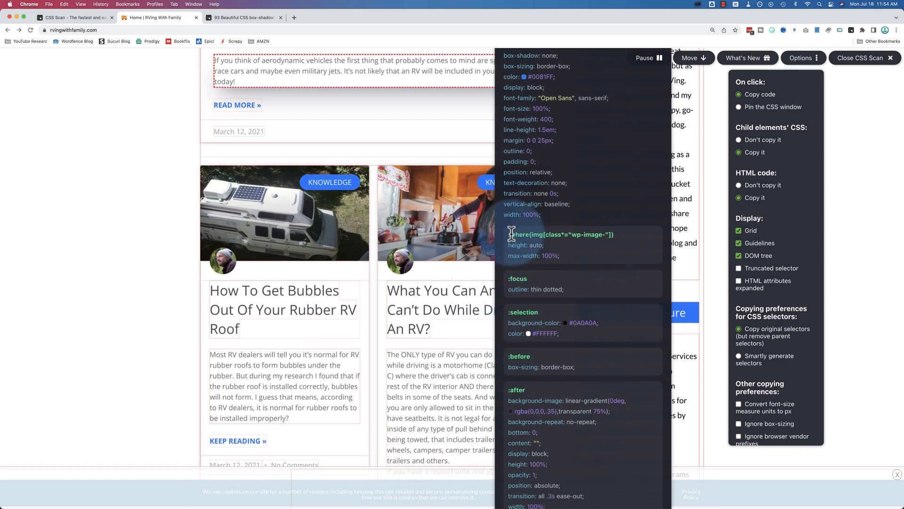
scroll(508, 235, "down", 3)
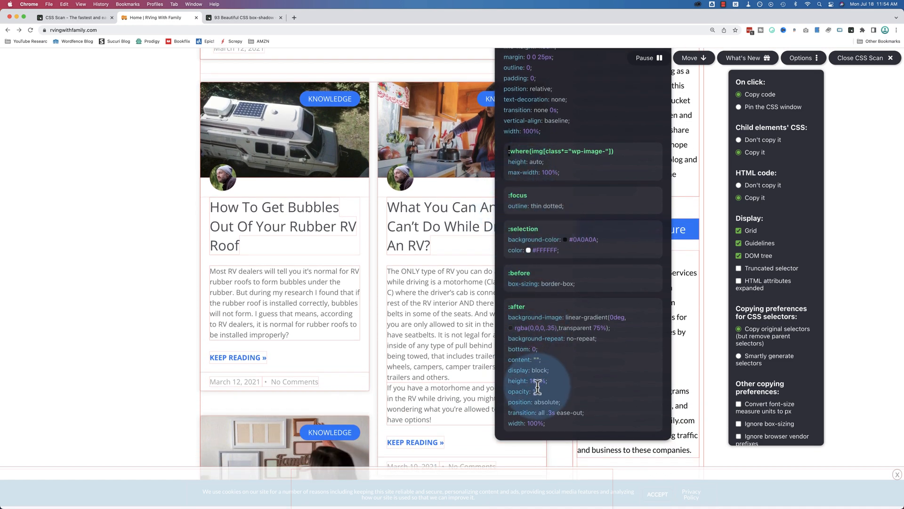
scroll(317, 265, "up", 10)
scroll(317, 266, "up", 10)
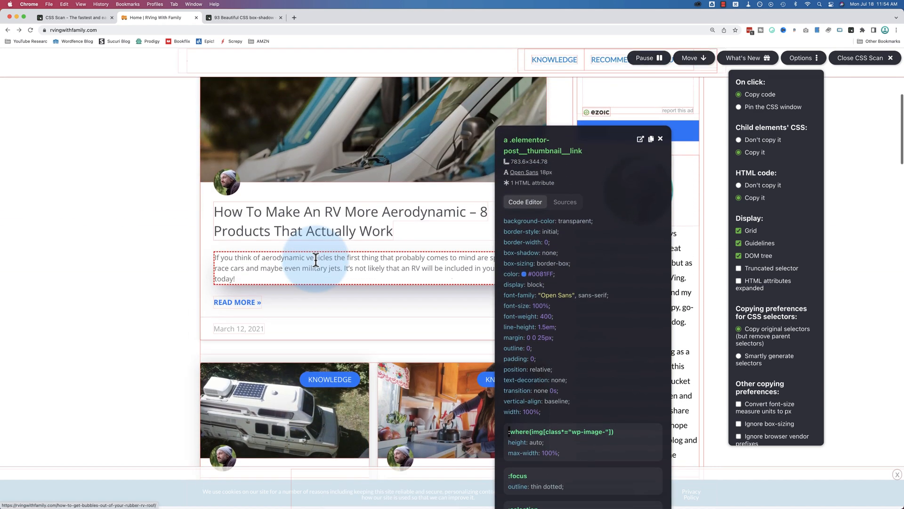
scroll(317, 266, "up", 2)
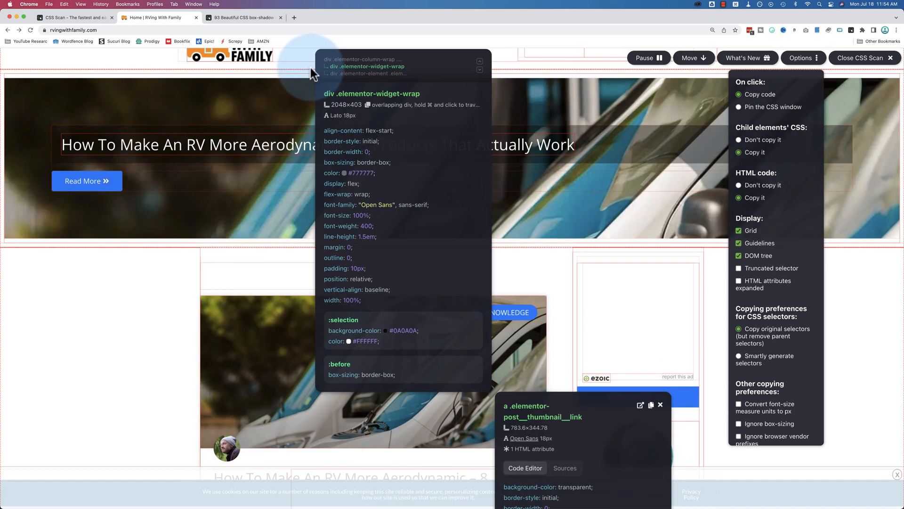
Step: Pin div .main-header-bar's CSS and close the thumbnail link's window
left_click(311, 68)
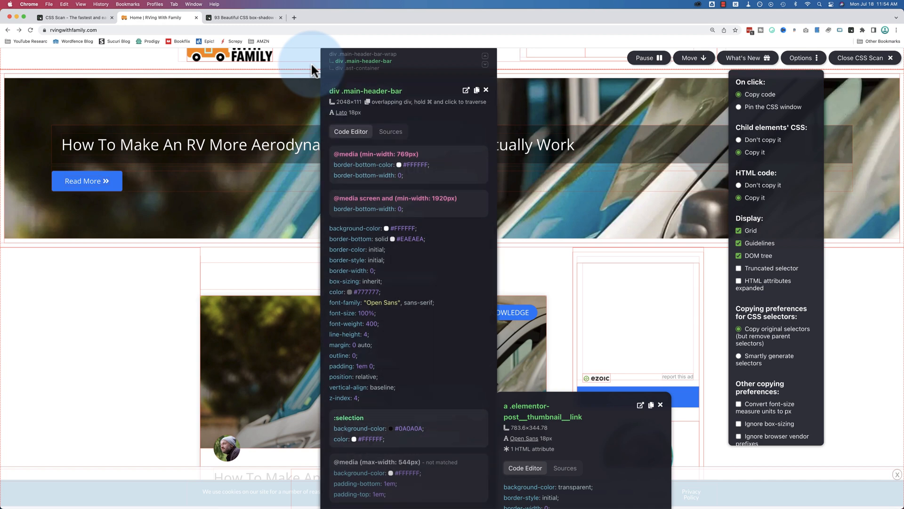
scroll(373, 182, "down", 1)
scroll(372, 182, "down", 5)
scroll(353, 191, "down", 5)
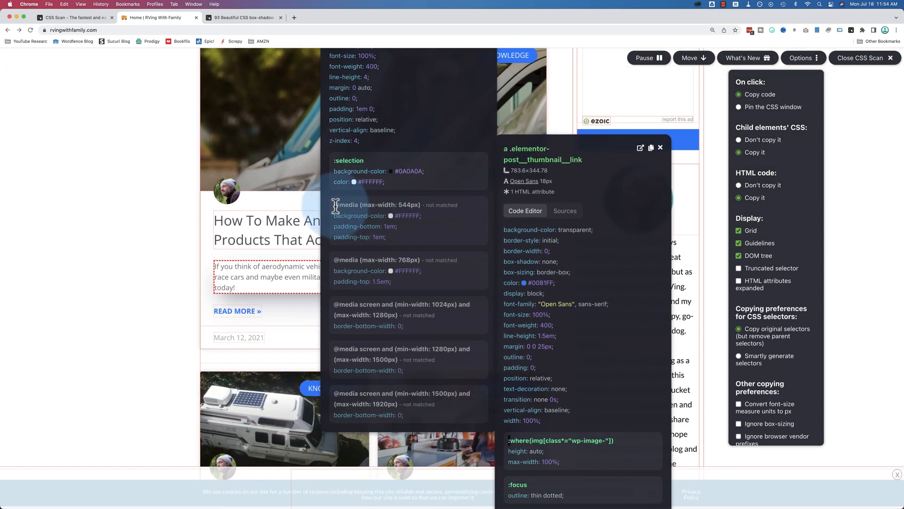
left_click(661, 147)
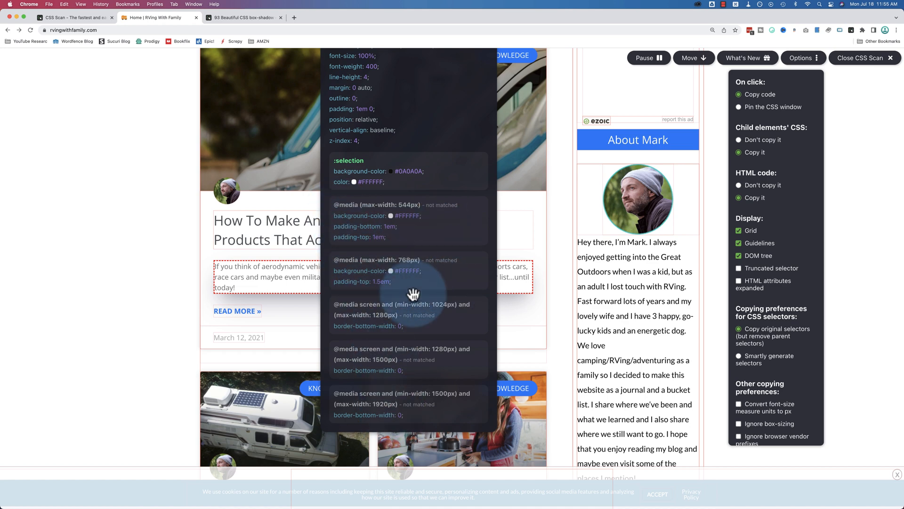
scroll(414, 293, "up", 5)
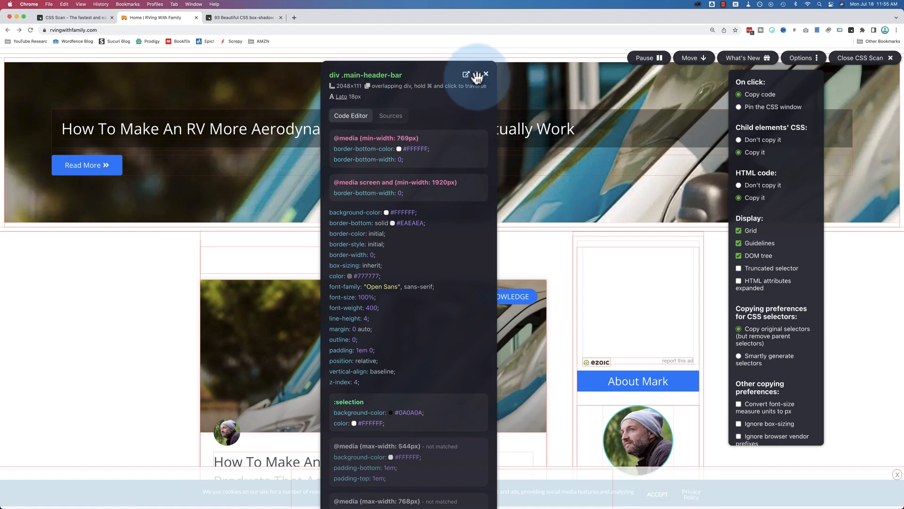
Step: Paste the header bar CSS into Sublime, highlight the max-width 544px media query, return to the browser
key("super+Tab")
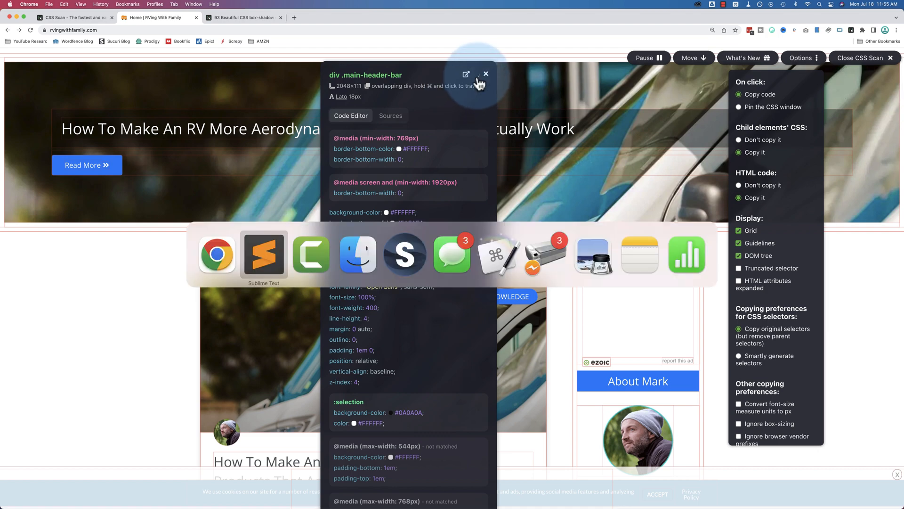
key("super+v")
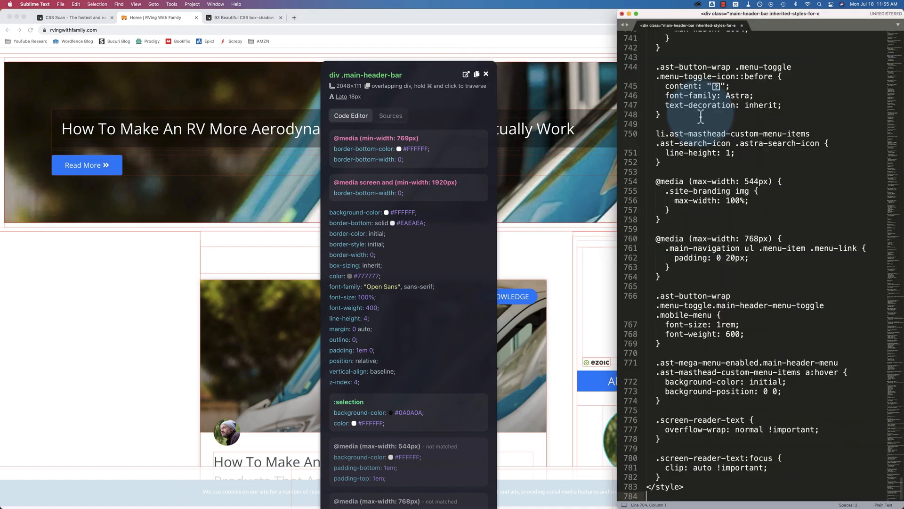
scroll(713, 171, "up", 10)
scroll(713, 171, "up", 10)
scroll(713, 172, "up", 10)
scroll(714, 172, "up", 5)
scroll(692, 270, "up", 3)
scroll(692, 270, "up", 10)
scroll(693, 270, "up", 3)
scroll(693, 270, "down", 3)
scroll(692, 270, "down", 5)
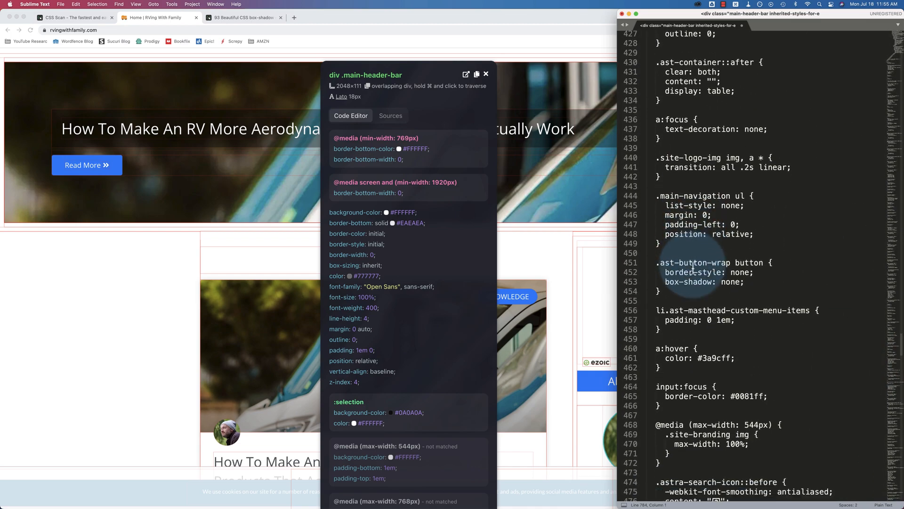
scroll(679, 248, "down", 5)
left_click_drag(656, 223, 661, 263)
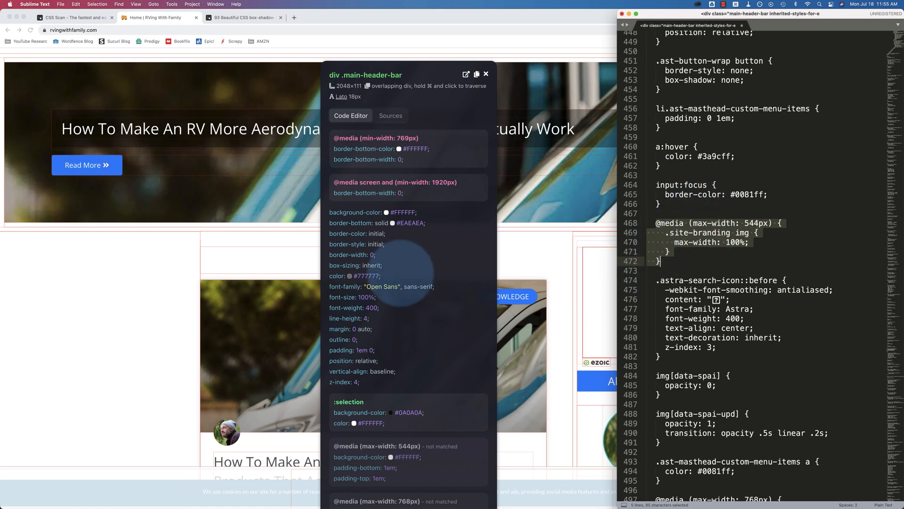
scroll(397, 230, "down", 5)
scroll(397, 231, "down", 5)
scroll(397, 230, "up", 10)
scroll(397, 231, "up", 5)
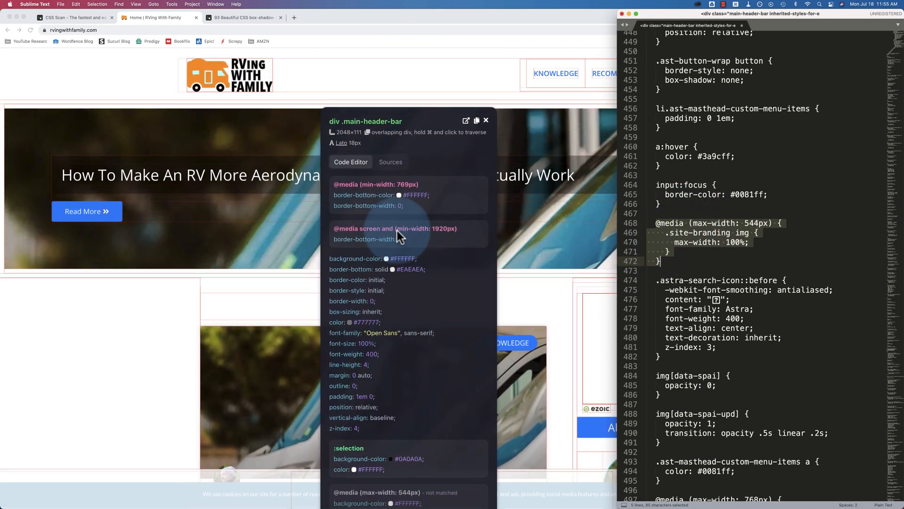
scroll(376, 227, "down", 8)
scroll(375, 227, "down", 2)
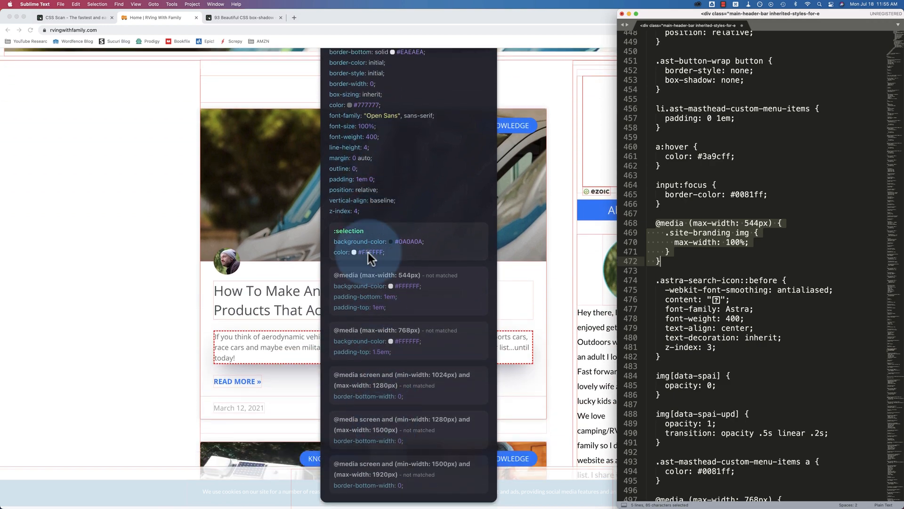
left_click(713, 242)
scroll(713, 248, "up", 10)
scroll(714, 247, "up", 10)
scroll(713, 247, "up", 5)
scroll(713, 247, "down", 3)
scroll(713, 244, "up", 8)
scroll(713, 243, "up", 8)
scroll(714, 244, "up", 8)
scroll(713, 244, "up", 8)
scroll(713, 243, "up", 5)
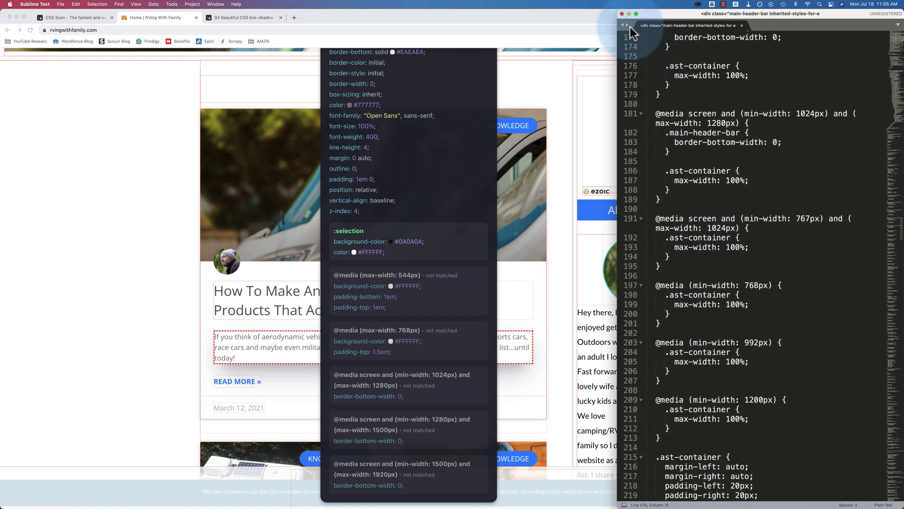
key("super+Tab")
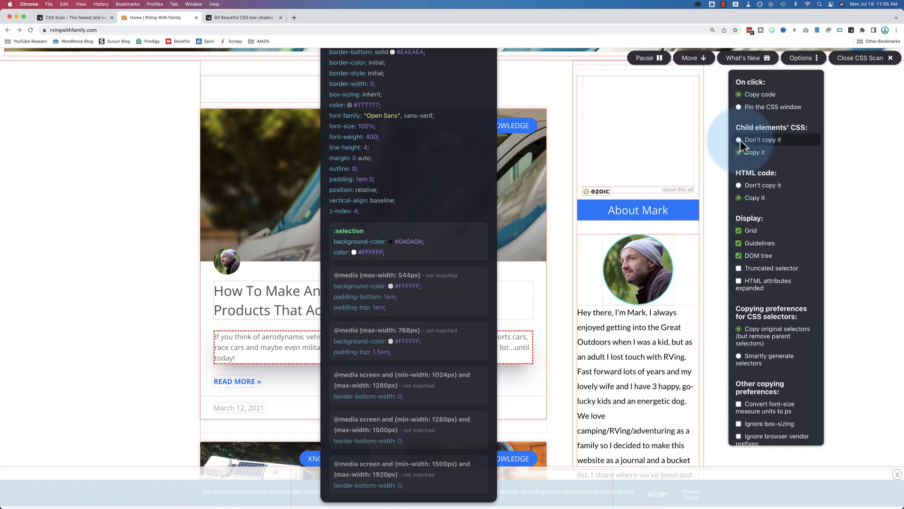
Step: Disable copying child elements' CSS and copying HTML code in CSS Scan options
left_click(740, 141)
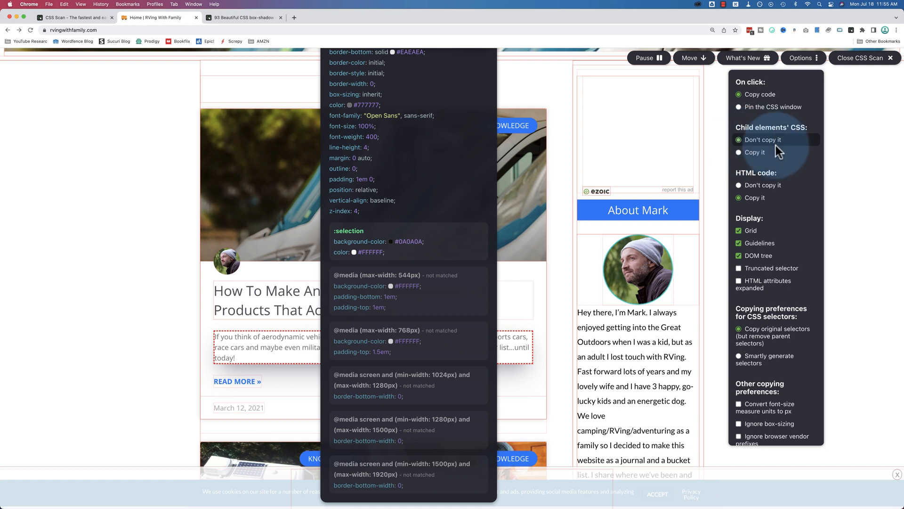
left_click(739, 186)
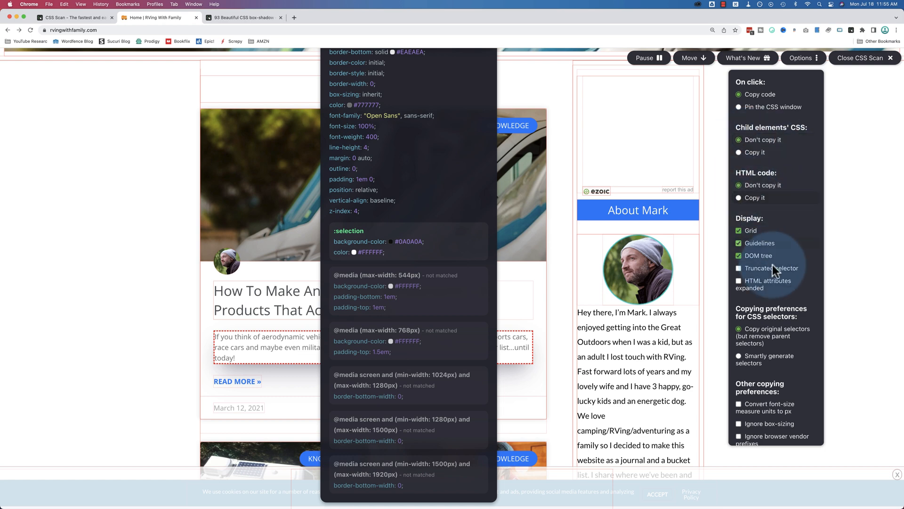
scroll(428, 130, "up", 5)
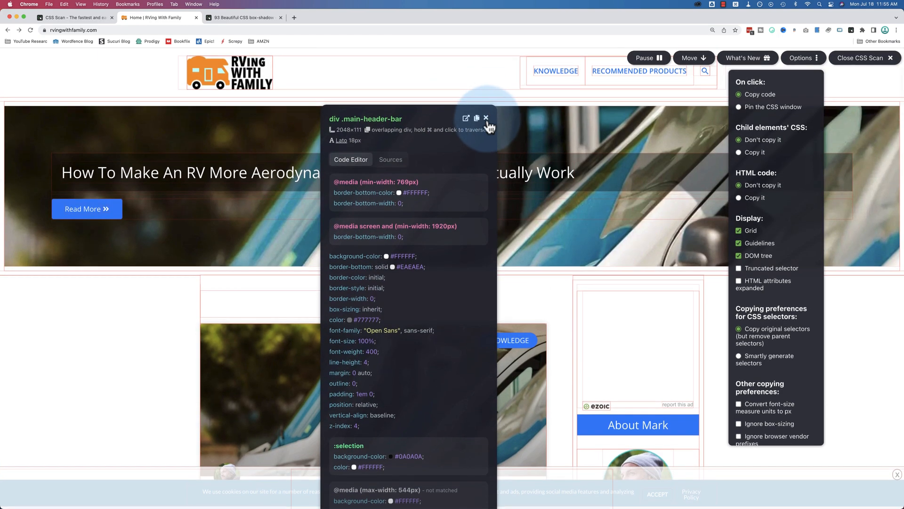
Step: Close the header bar window, toggle the grid overlay off, and enable alignment guidelines
left_click(485, 120)
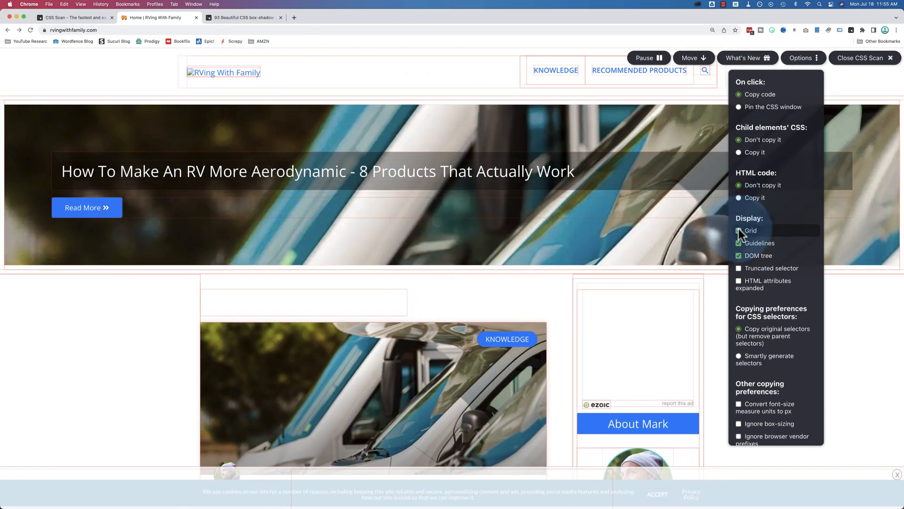
left_click(740, 231)
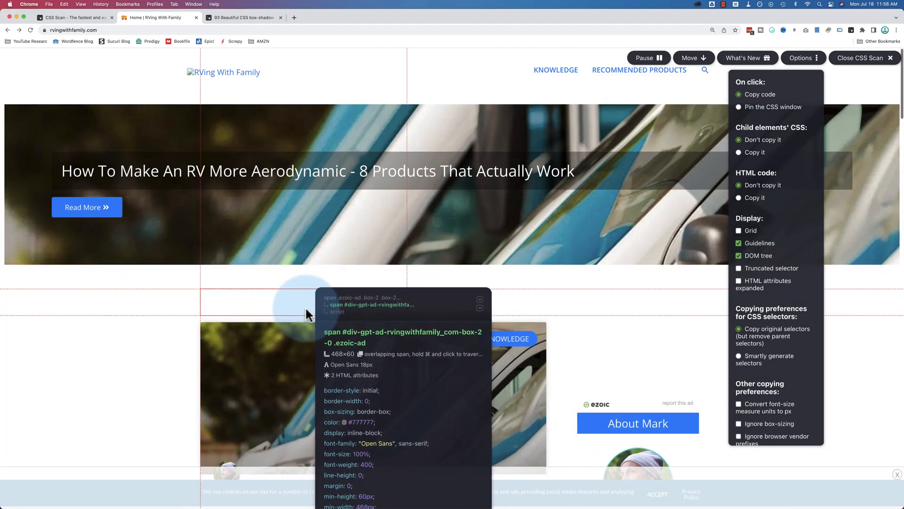
scroll(305, 308, "down", 5)
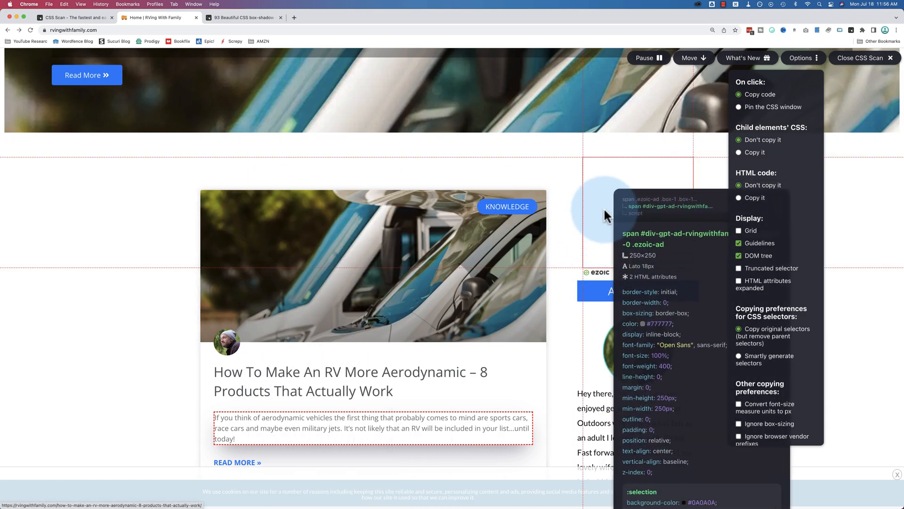
left_click(741, 231)
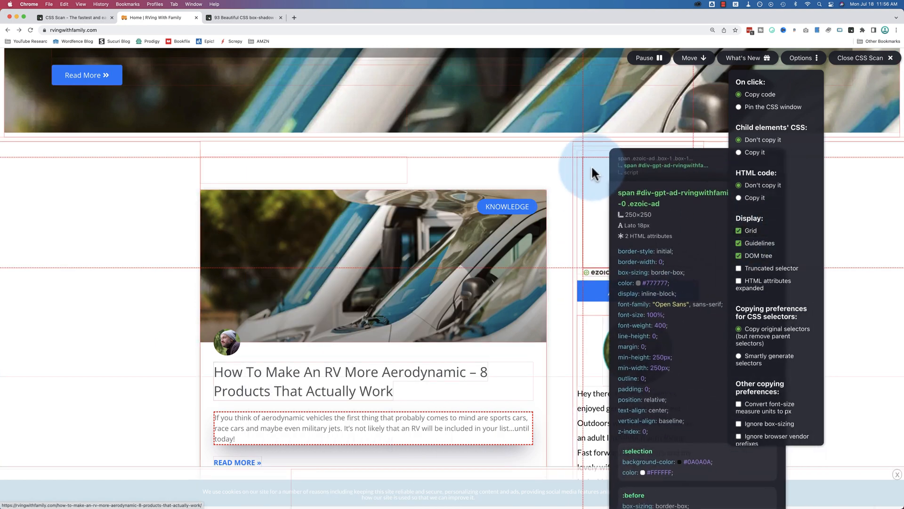
scroll(459, 351, "down", 1)
scroll(459, 351, "down", 3)
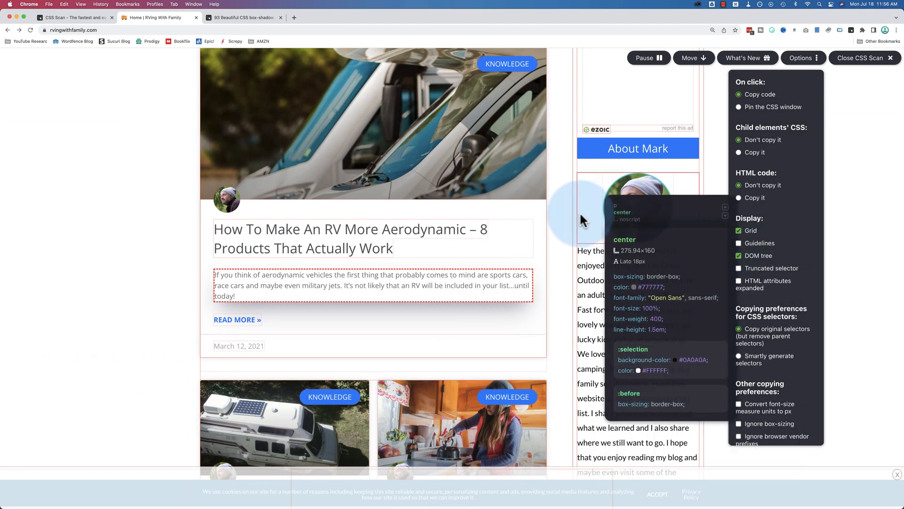
left_click(740, 231)
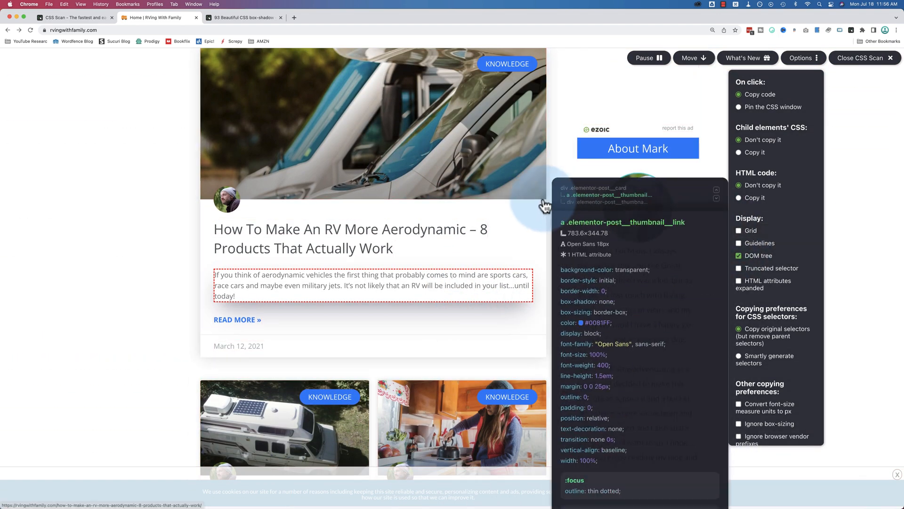
scroll(413, 123, "up", 3)
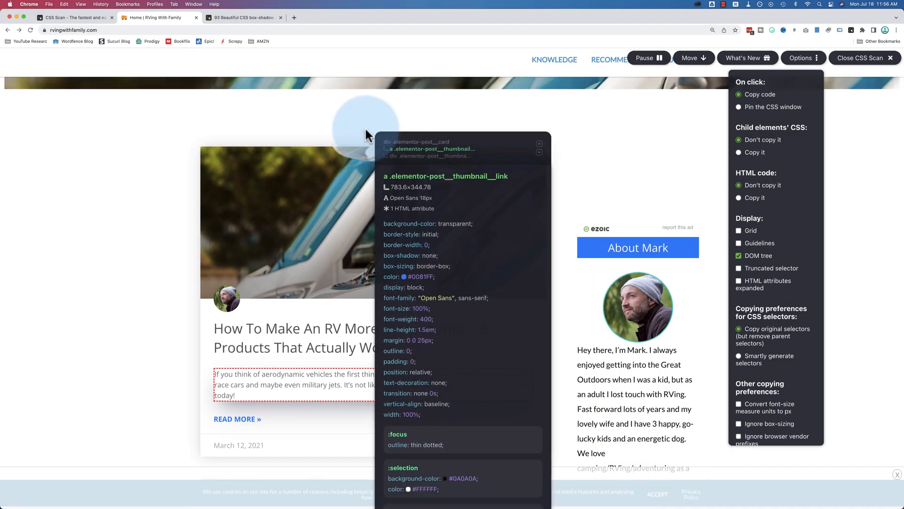
left_click(740, 244)
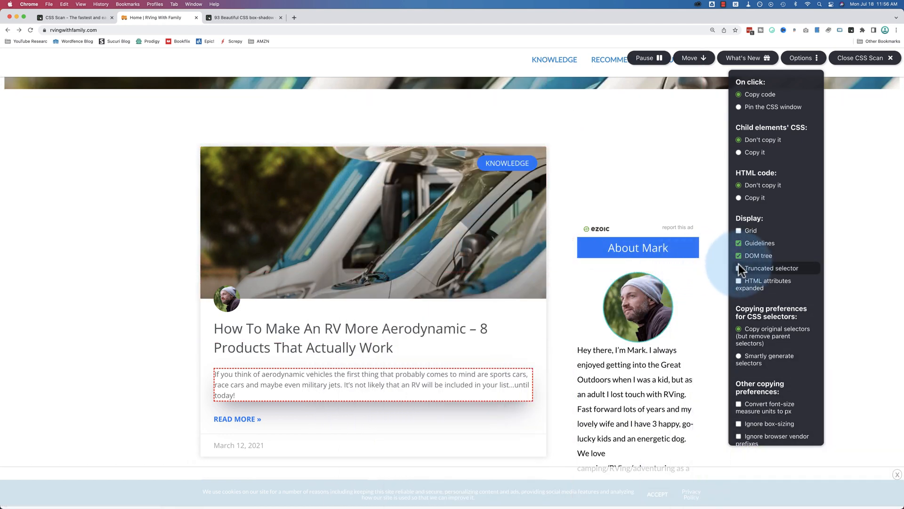
Step: Toggle Truncated selector, pin the profile photo's CSS window and highlight its full selector
left_click(739, 268)
scroll(563, 262, "down", 3)
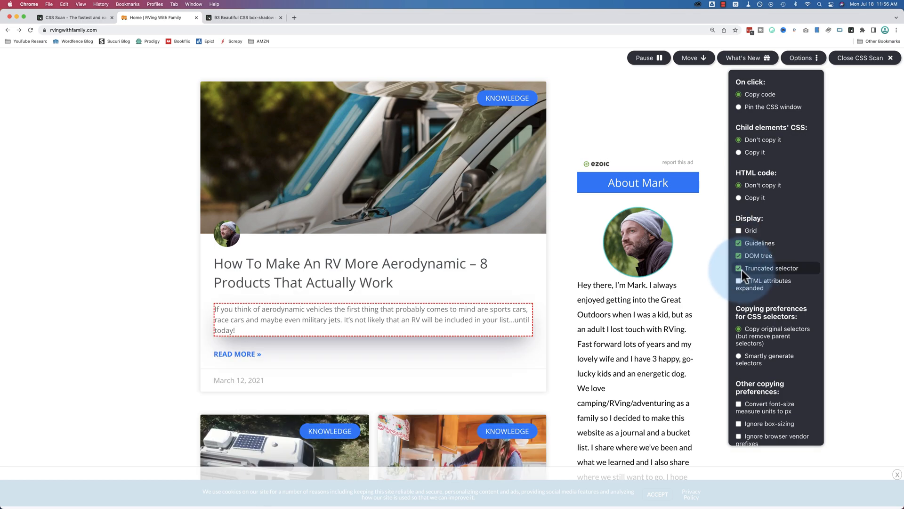
left_click(739, 269)
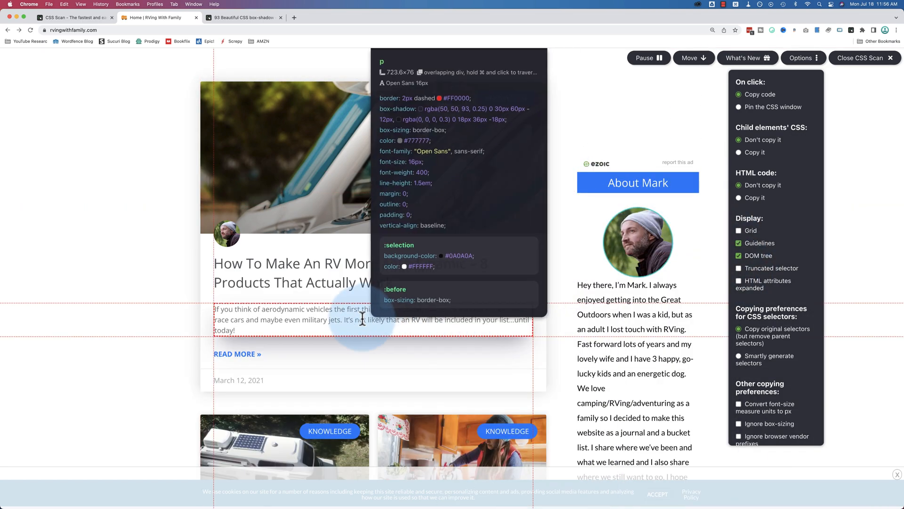
scroll(375, 213, "up", 5)
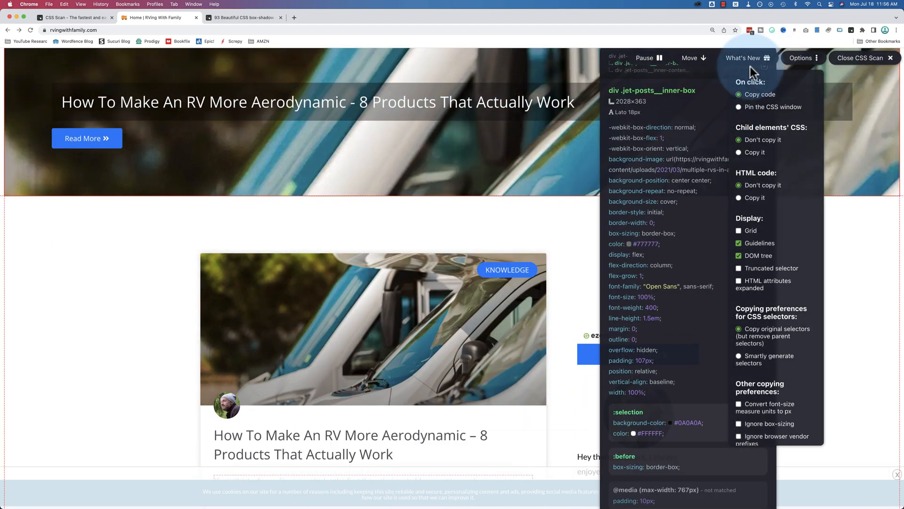
scroll(628, 305, "down", 5)
scroll(627, 305, "up", 1)
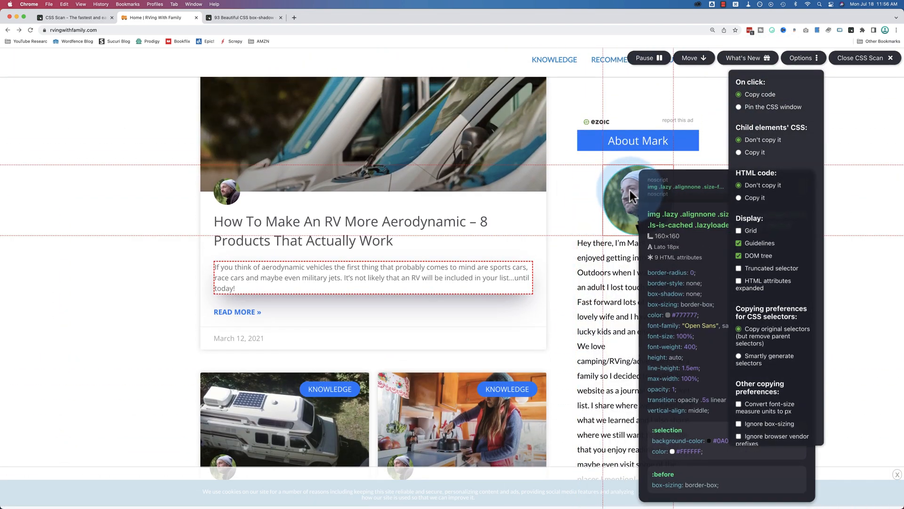
left_click(613, 218)
left_click_drag(671, 209, 476, 176)
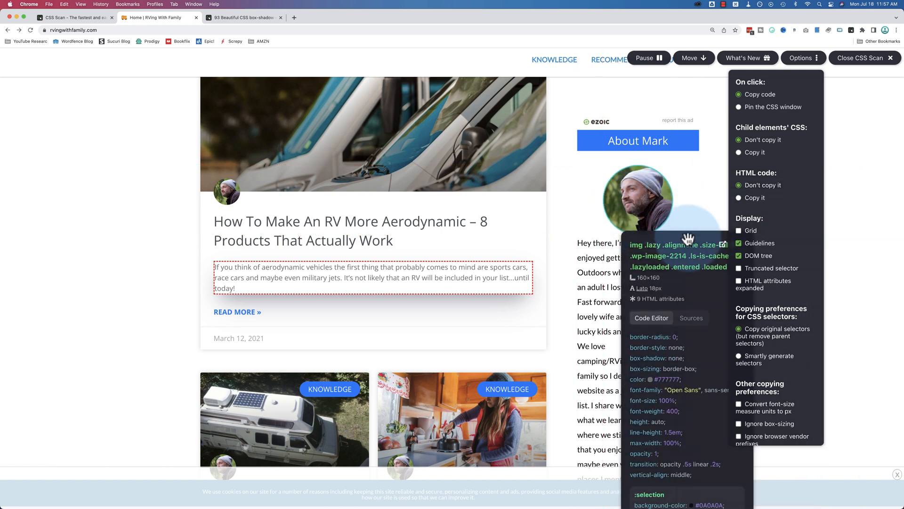
left_click_drag(416, 183, 515, 206)
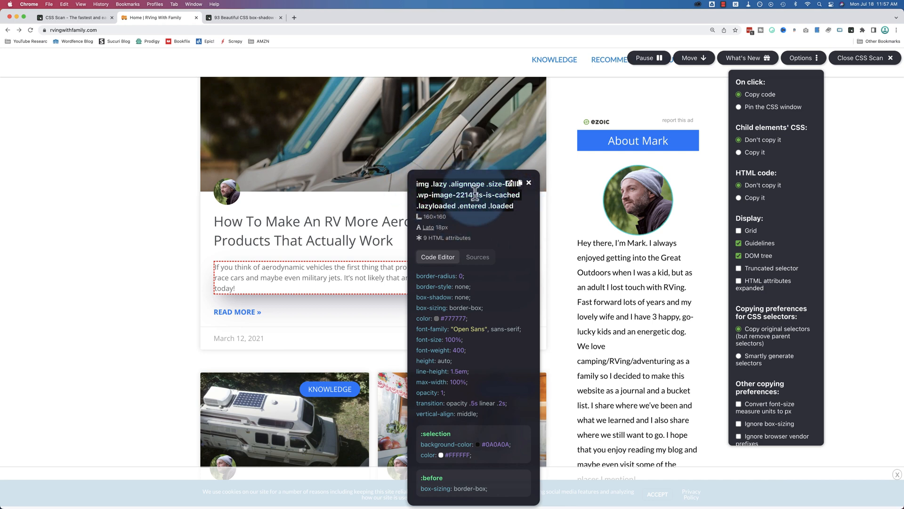
Step: Re-enable truncated selectors, pin a second photo window beside the first, then close both
left_click(739, 267)
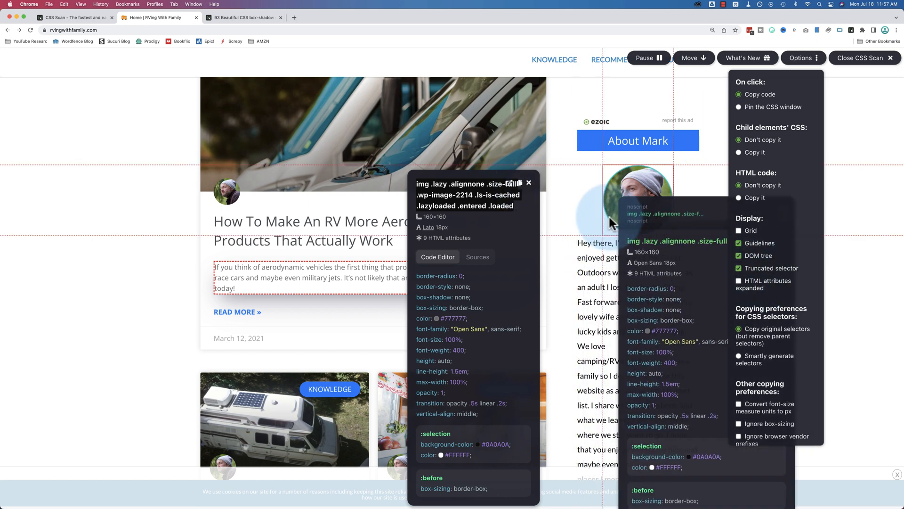
left_click(639, 205)
mouse_move(607, 179)
left_mouse_down()
mouse_move(585, 193)
mouse_move(345, 173)
left_mouse_up()
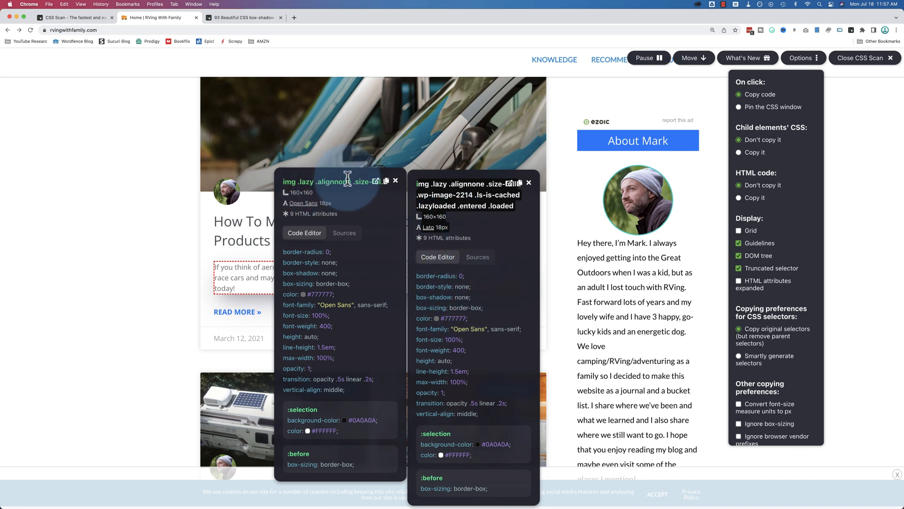
left_click(395, 181)
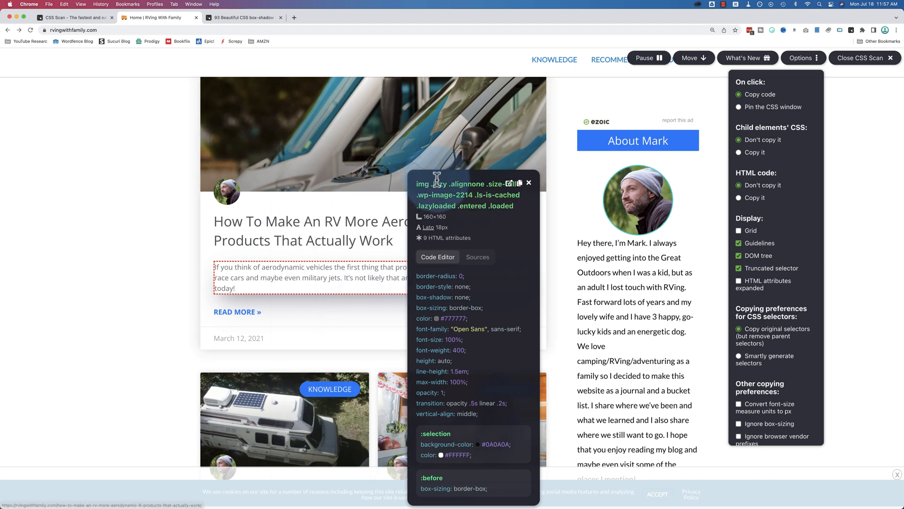
left_click(528, 183)
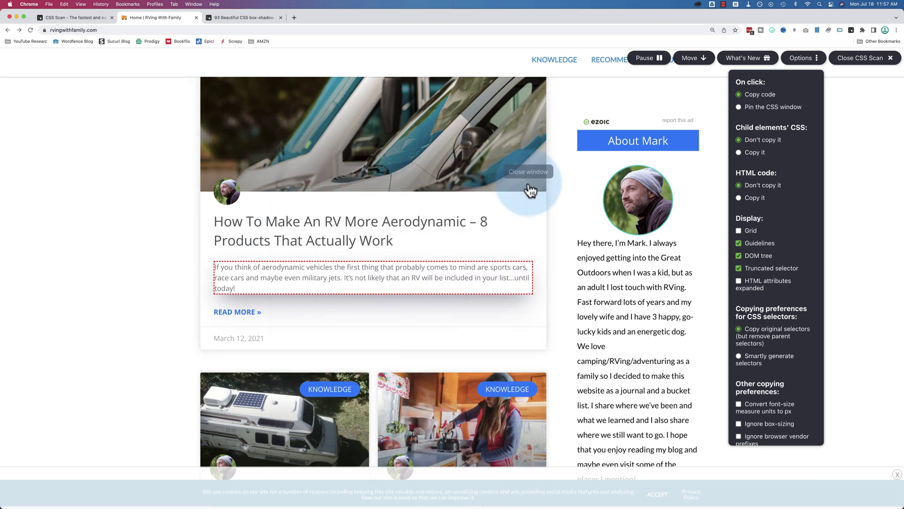
Step: Turn truncated selectors off and try smartly generated selectors
left_click(739, 268)
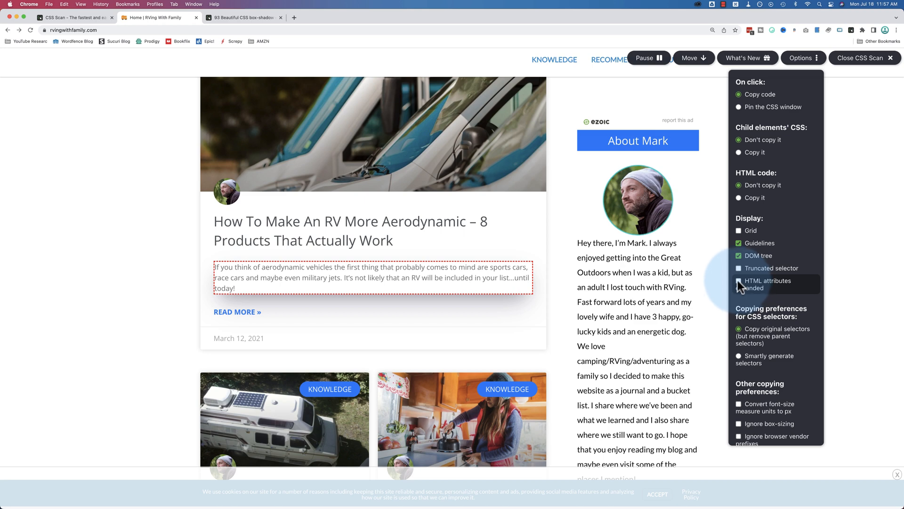
scroll(742, 282, "down", 2)
scroll(741, 282, "down", 3)
scroll(741, 282, "down", 2)
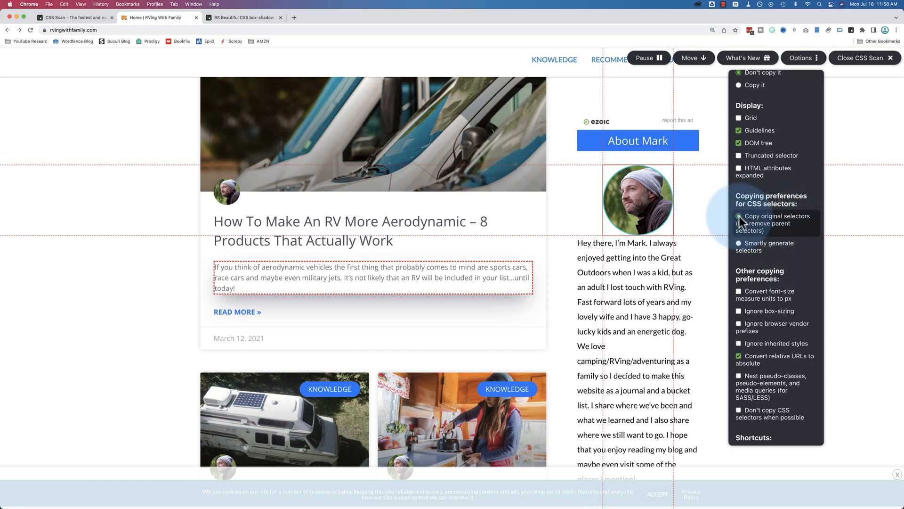
left_click(738, 243)
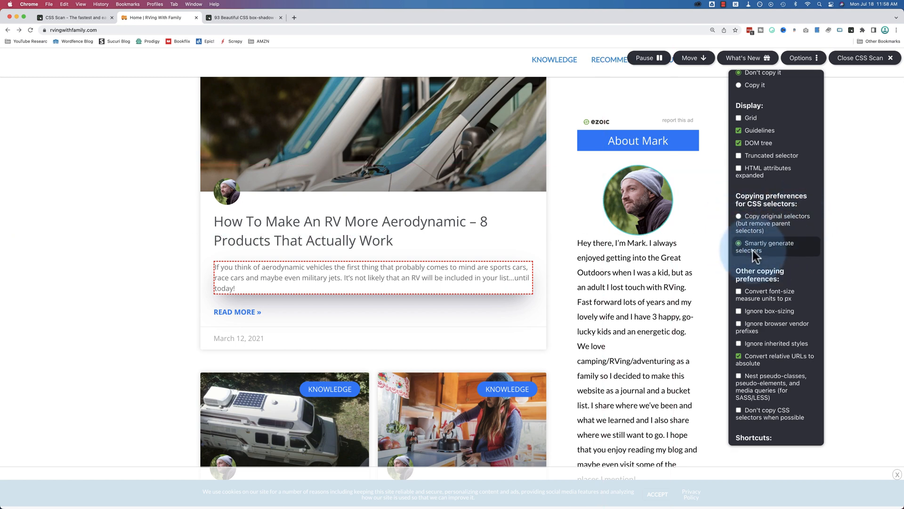
scroll(766, 243, "down", 3)
scroll(774, 240, "down", 1)
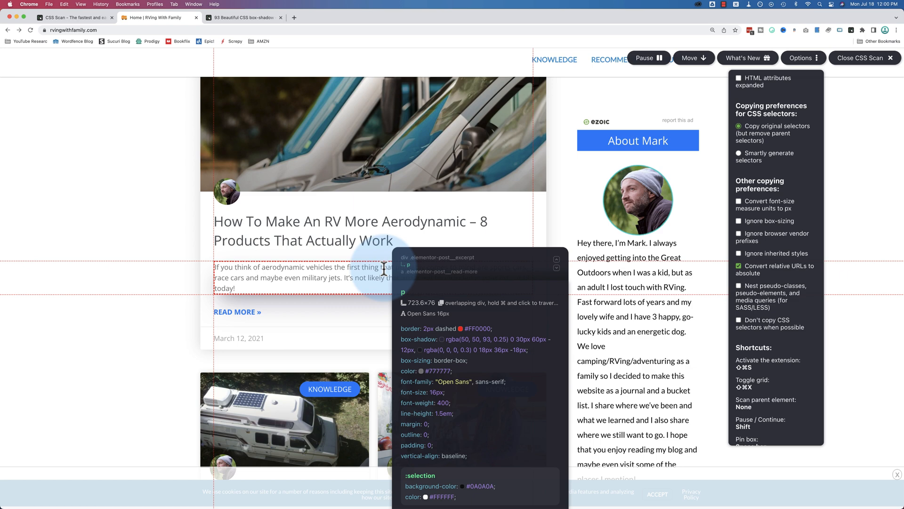
Step: Copy the article excerpt paragraph's CSS
left_click(383, 268)
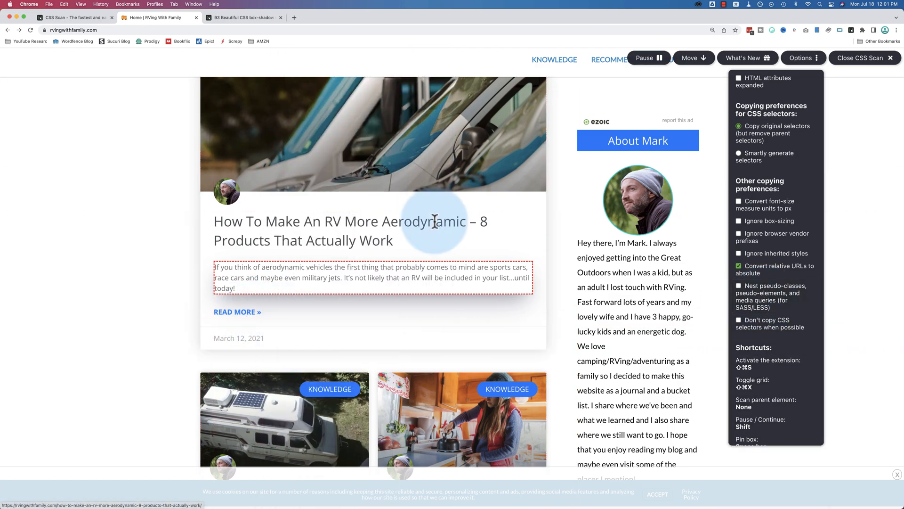
left_click(648, 58)
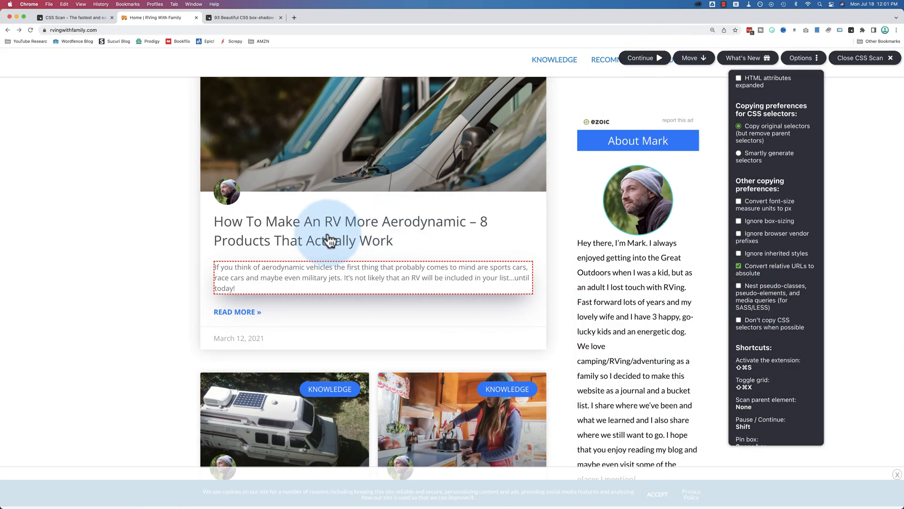
scroll(179, 190, "up", 10)
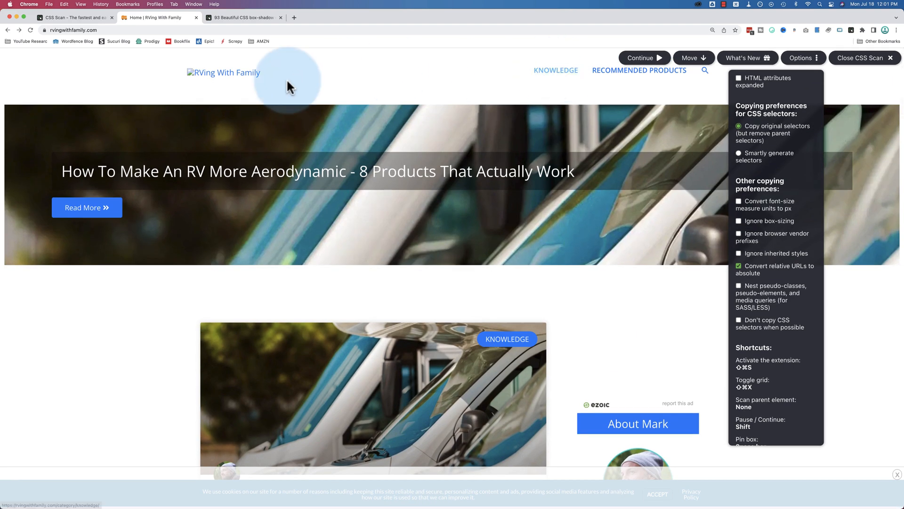
scroll(267, 92, "down", 5)
scroll(261, 241, "down", 3)
scroll(262, 243, "down", 2)
scroll(261, 243, "up", 10)
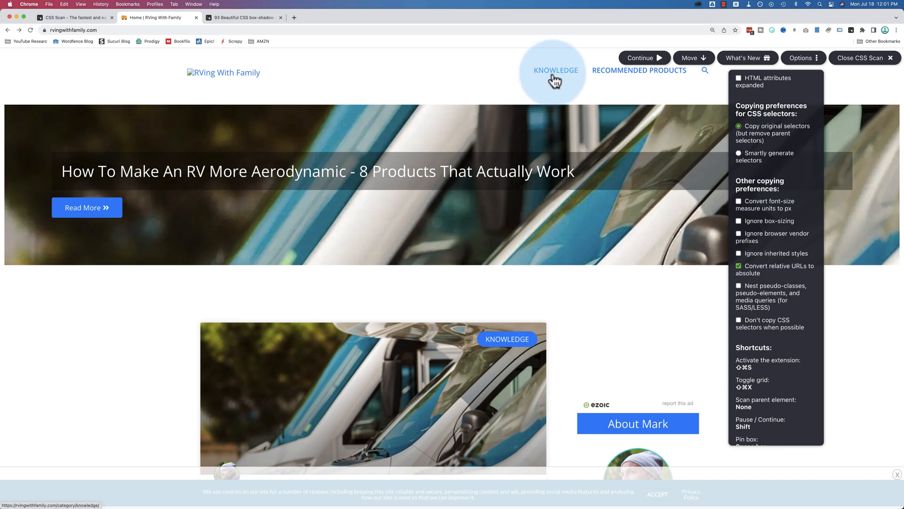
scroll(539, 238, "down", 5)
scroll(539, 238, "down", 3)
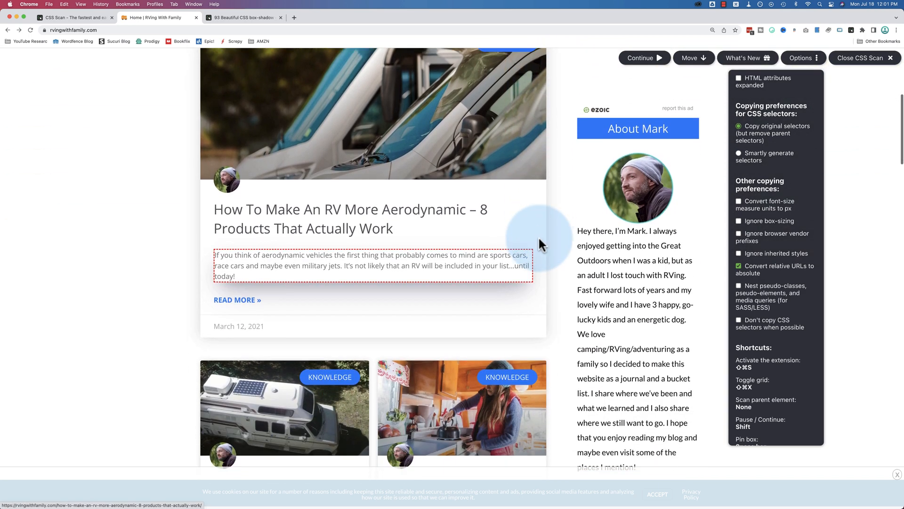
scroll(539, 236, "down", 3)
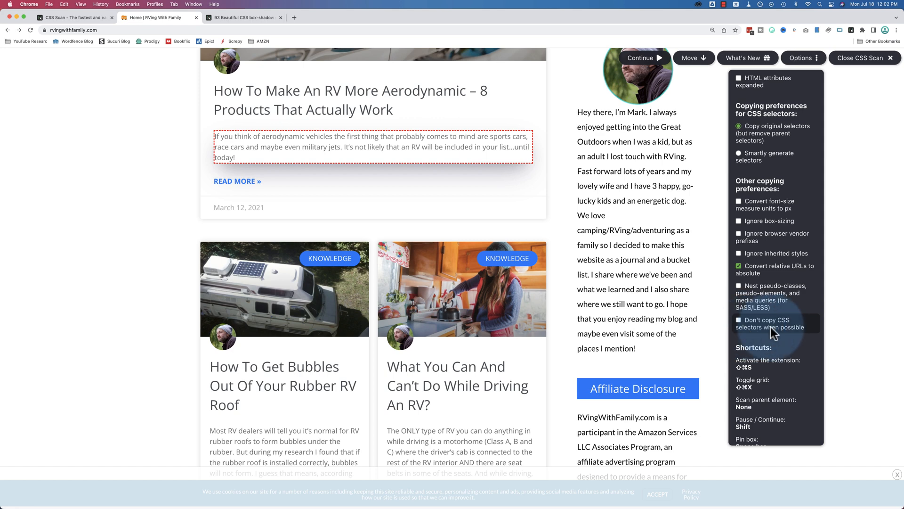
Step: Resume scanning, pin the thumbnail link's CSS box, highlight its selector, then close it
left_click(640, 57)
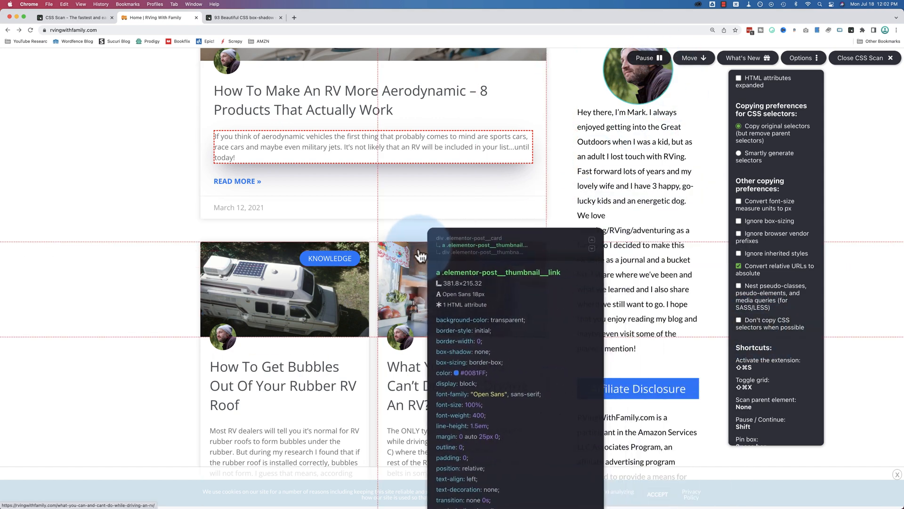
left_click(421, 254)
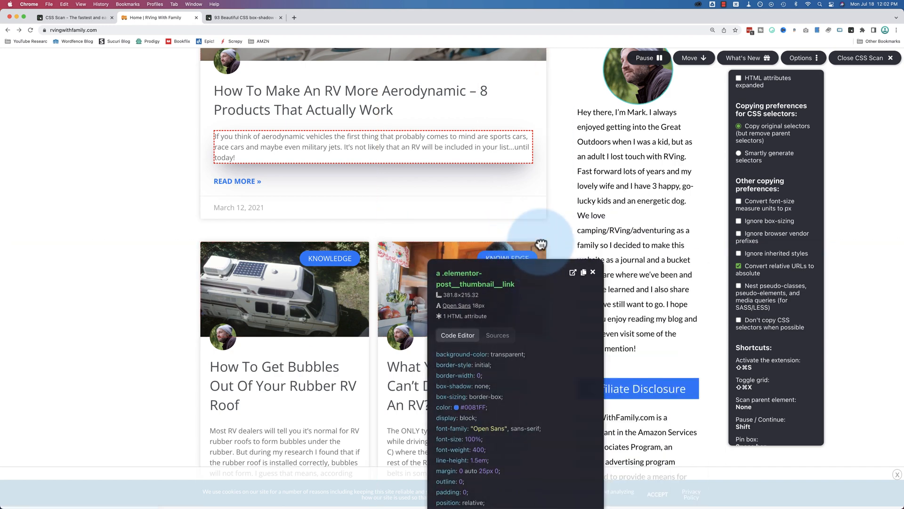
mouse_move(544, 240)
left_mouse_down()
mouse_move(622, 164)
mouse_move(652, 154)
left_mouse_up()
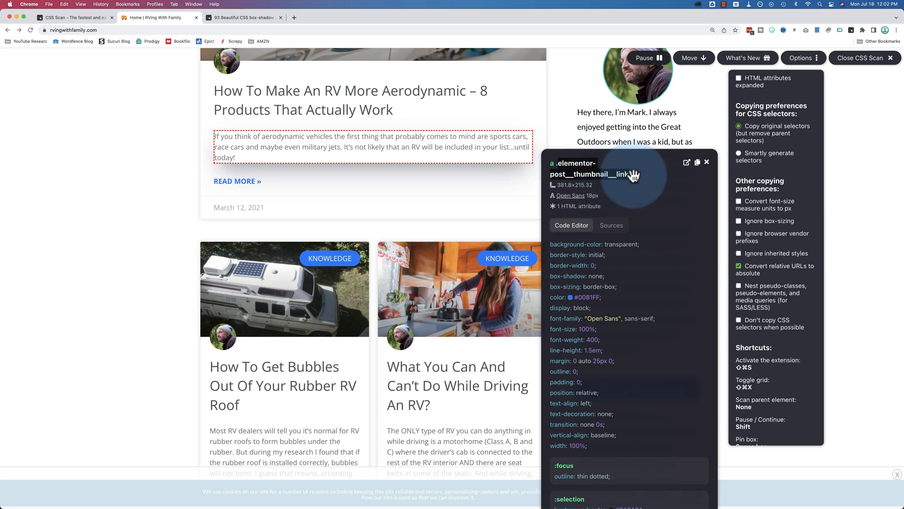
left_click_drag(634, 174, 550, 163)
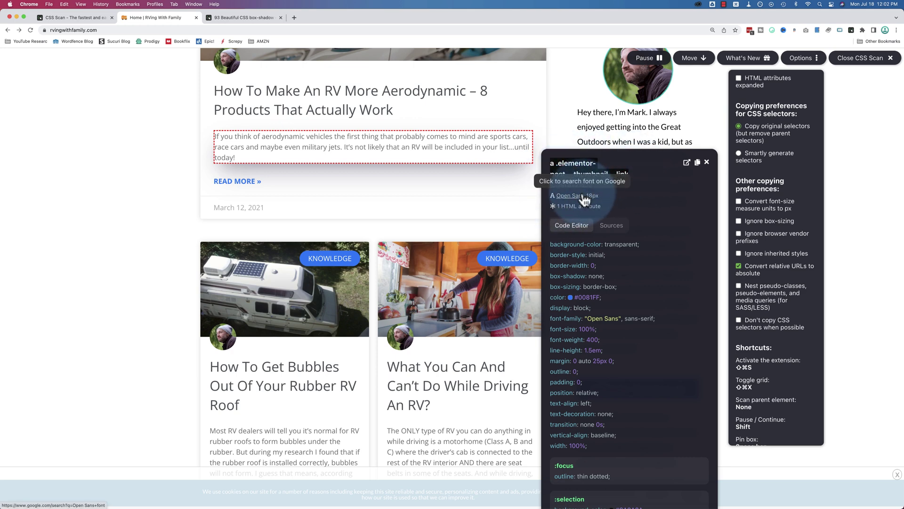
left_click(706, 162)
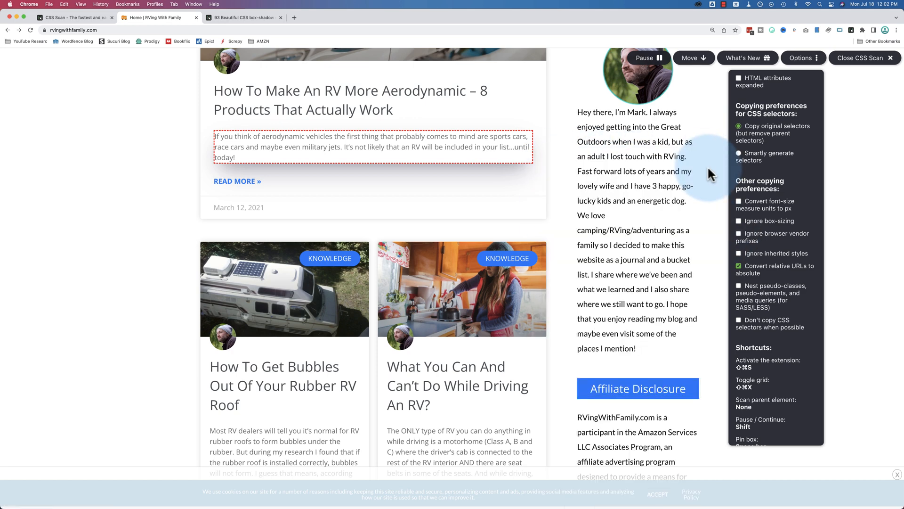
scroll(783, 281, "down", 1)
scroll(782, 280, "down", 5)
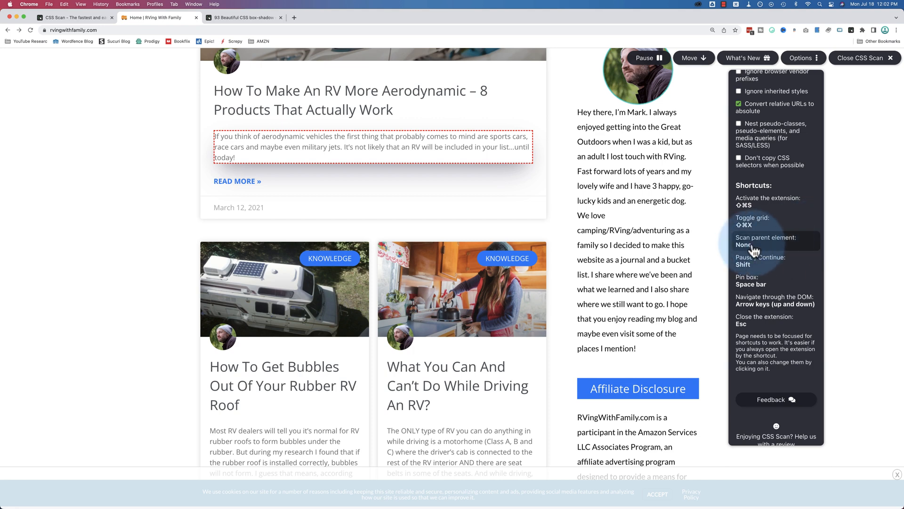
Step: Reach chrome://extensions/shortcuts from 'Scan parent element: None' and attempt Ctrl+Shift+X in its field
left_click(754, 248)
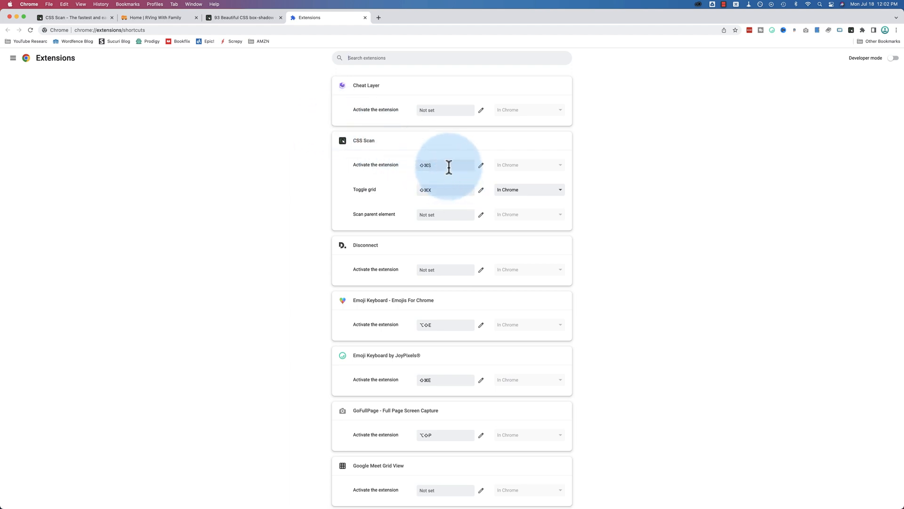
left_click(439, 214)
key("ctrl+shift+x")
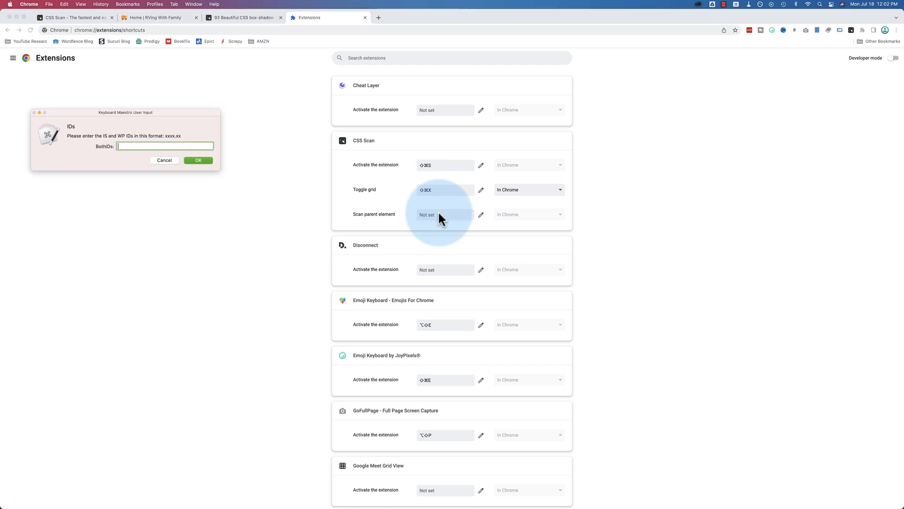
left_click(167, 158)
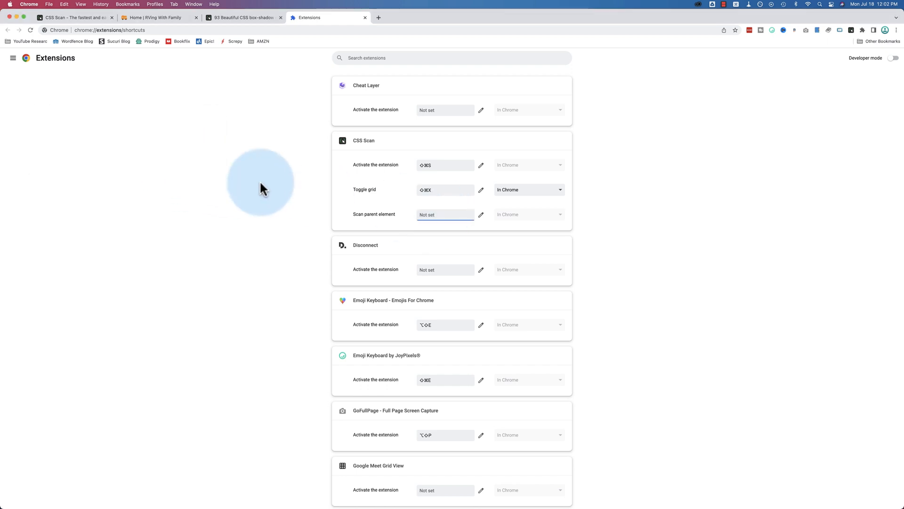
Step: Retry the Scan parent element shortcut with Ctrl+Shift+C, dismissing the clipboard switcher it triggers
left_click(481, 213)
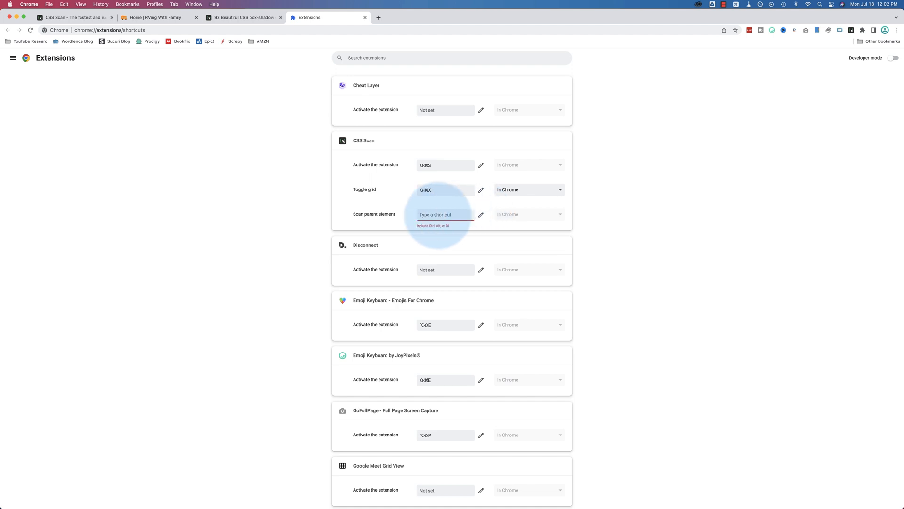
key("ctrl+shift+c")
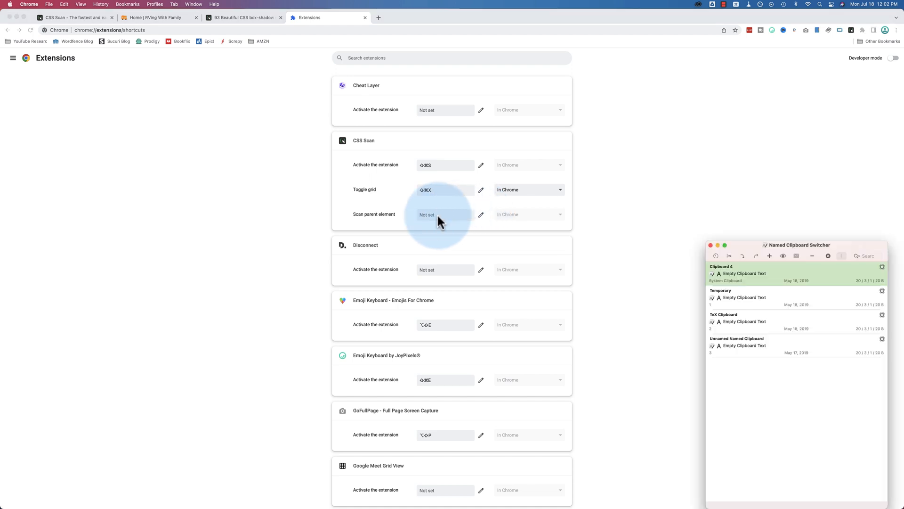
left_click(711, 245)
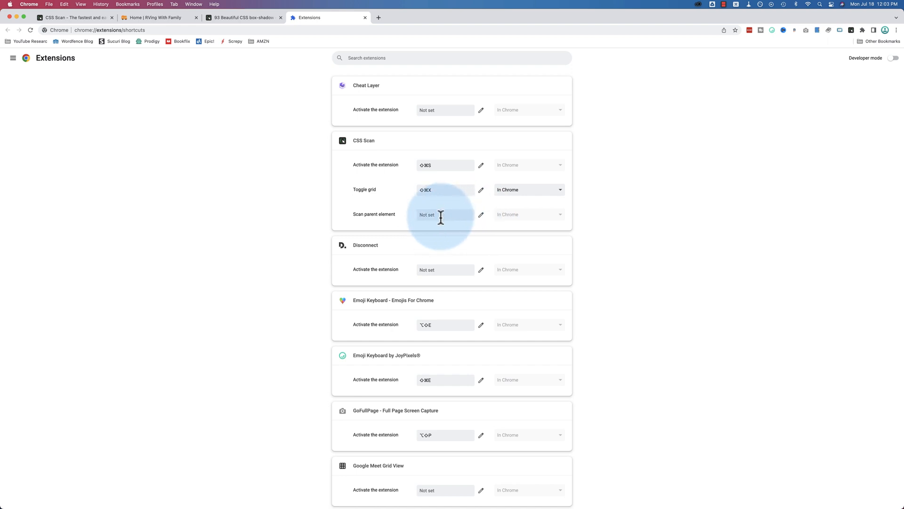
Step: Close the shortcuts tab, return to RVing With Family and resume hover scanning with Shift
left_click(365, 17)
left_click(156, 17)
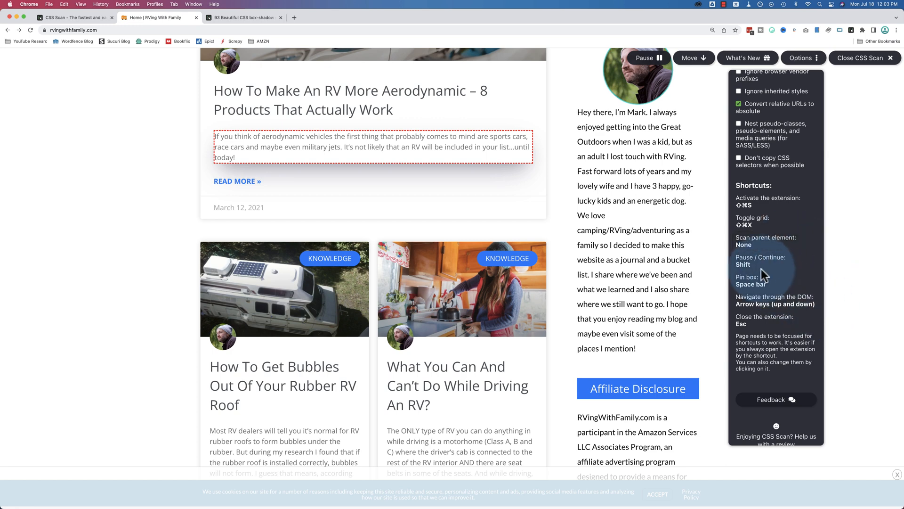
key("shift")
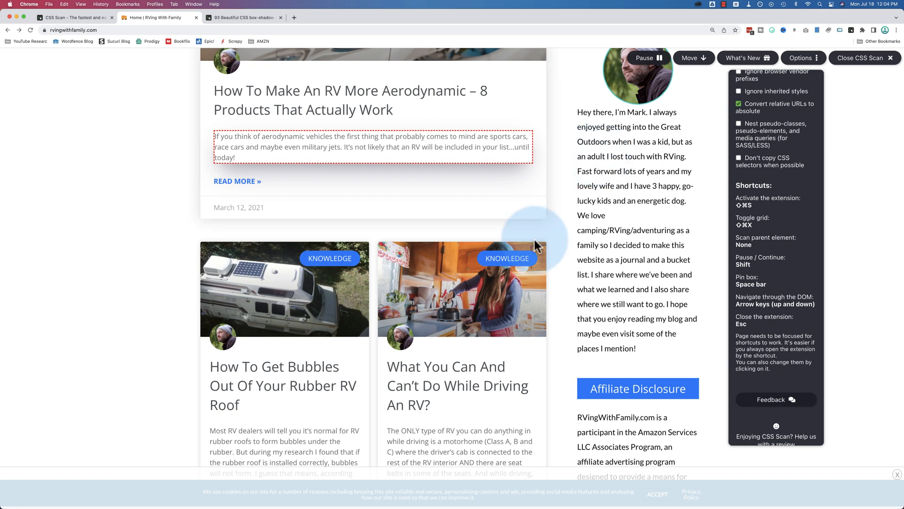
Step: Inspect the section in DevTools, edit the .csscan-current outline to blue, then close DevTools
right_click(132, 205)
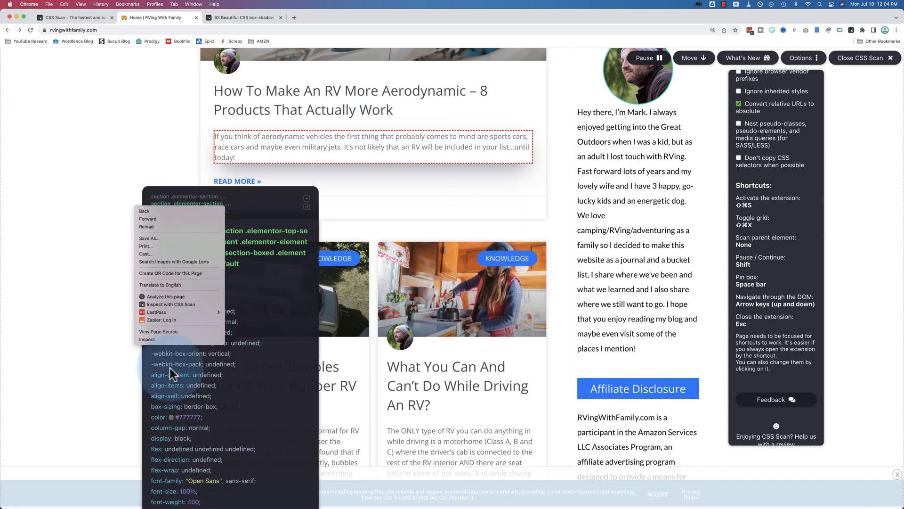
left_click(155, 339)
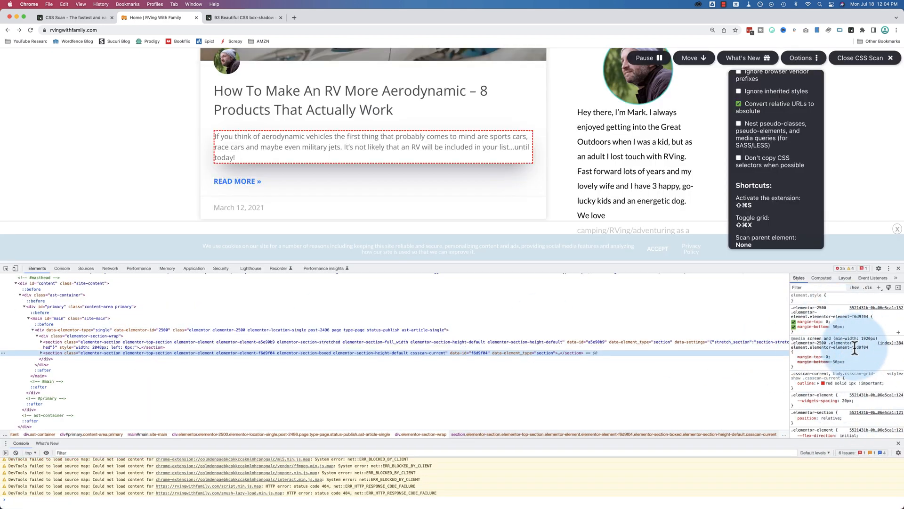
scroll(857, 354, "down", 8)
scroll(857, 356, "down", 1)
scroll(857, 356, "up", 3)
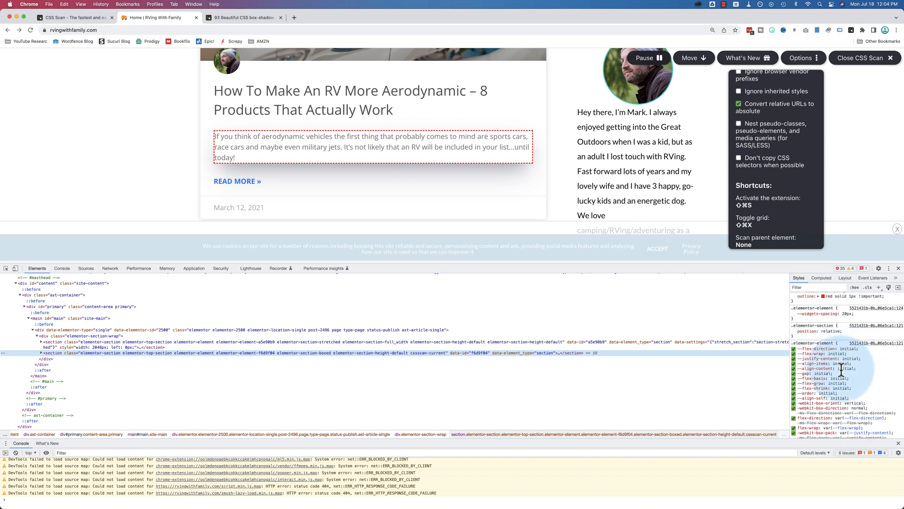
scroll(837, 404, "up", 5)
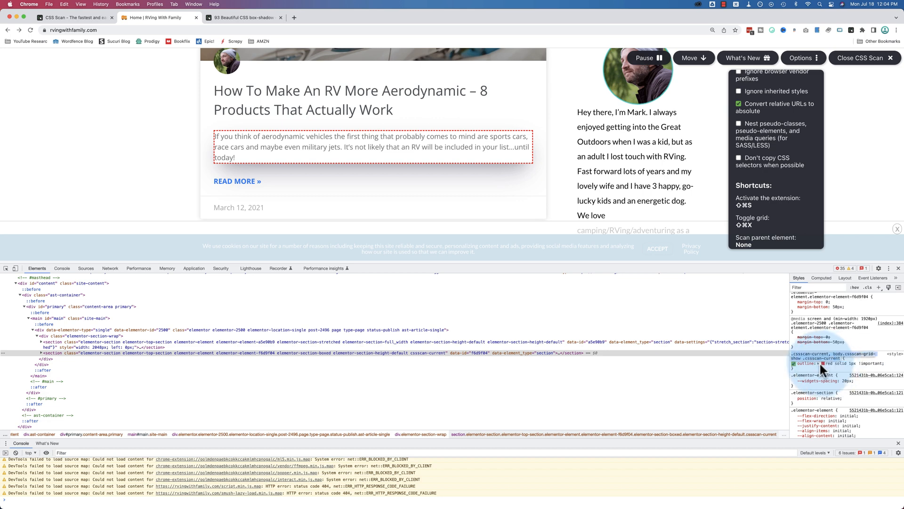
left_click_drag(840, 358, 791, 354)
left_click(827, 364)
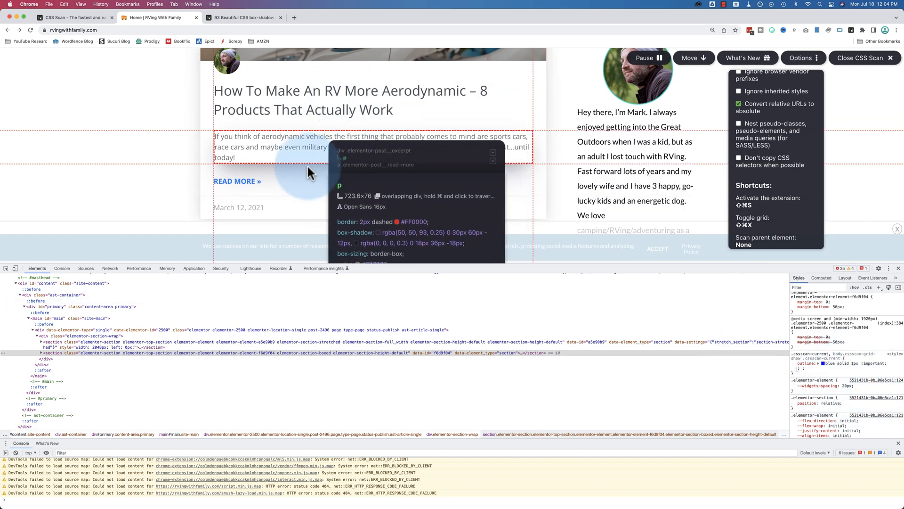
scroll(307, 166, "up", 3)
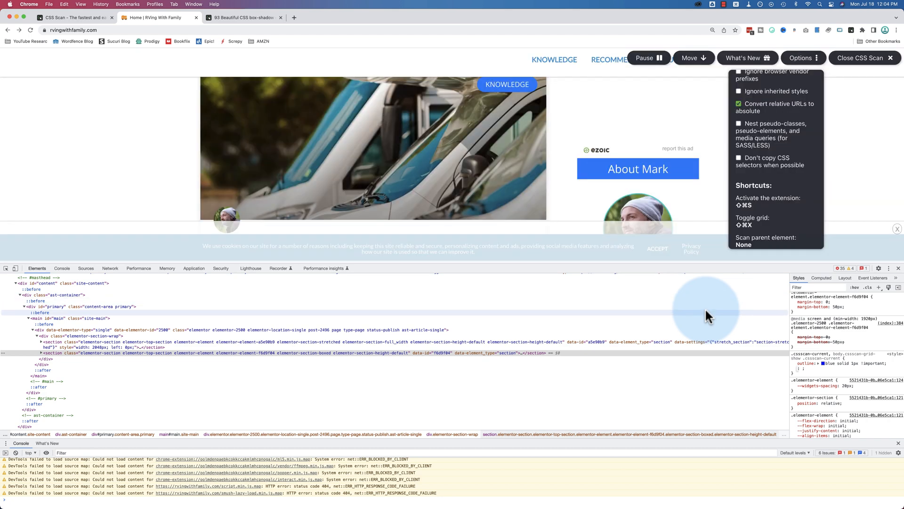
left_click(898, 268)
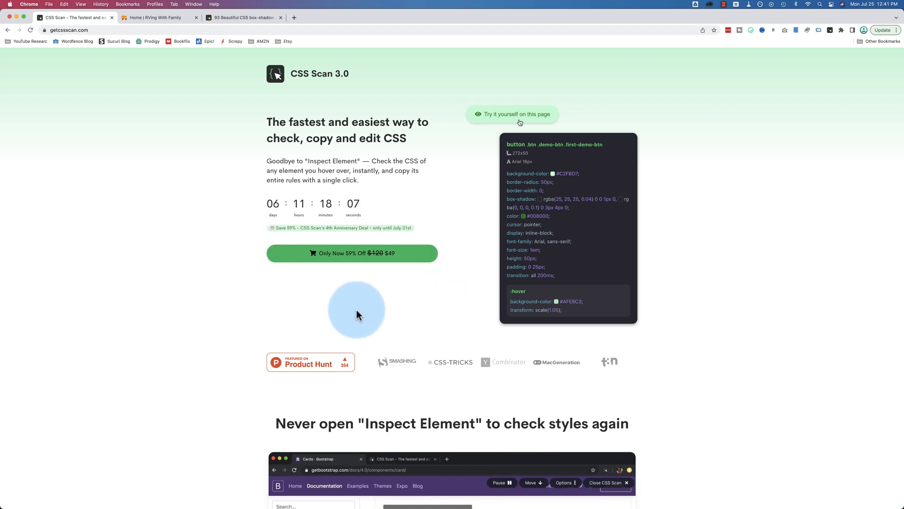
Step: Show the 'Only Now 59% Off' license pricing modal on getcssscan.com, then start a new tab
left_click(375, 253)
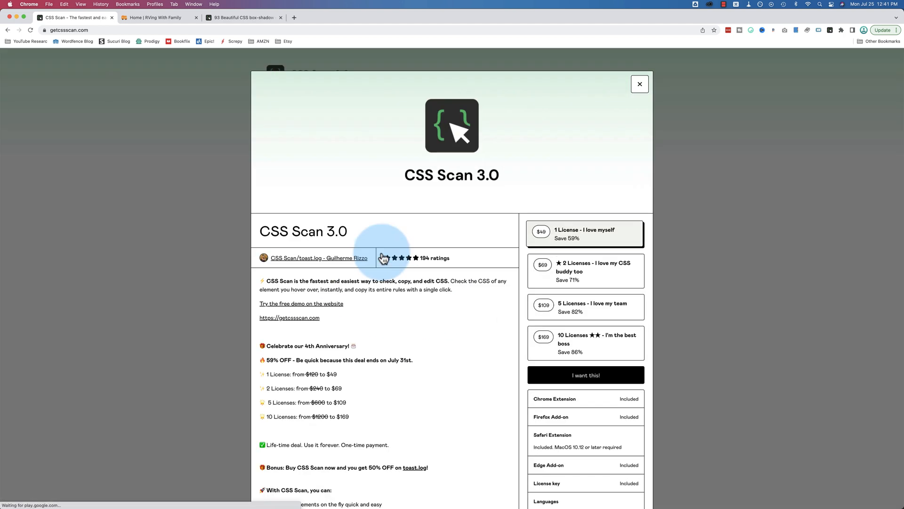
scroll(533, 204, "down", 3)
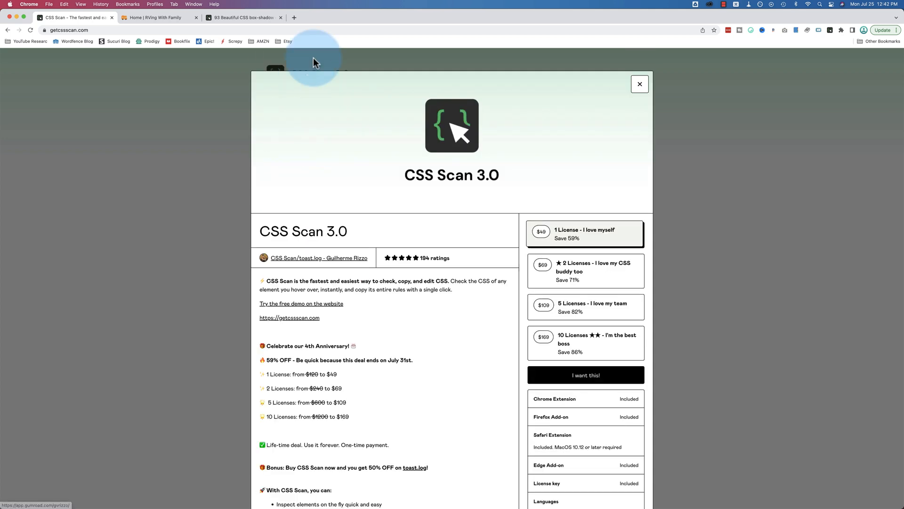
left_click(294, 18)
Step: Load the pasted gum.co discount link showing reduced license prices, then switch back to getcssscan.com
key("super+v")
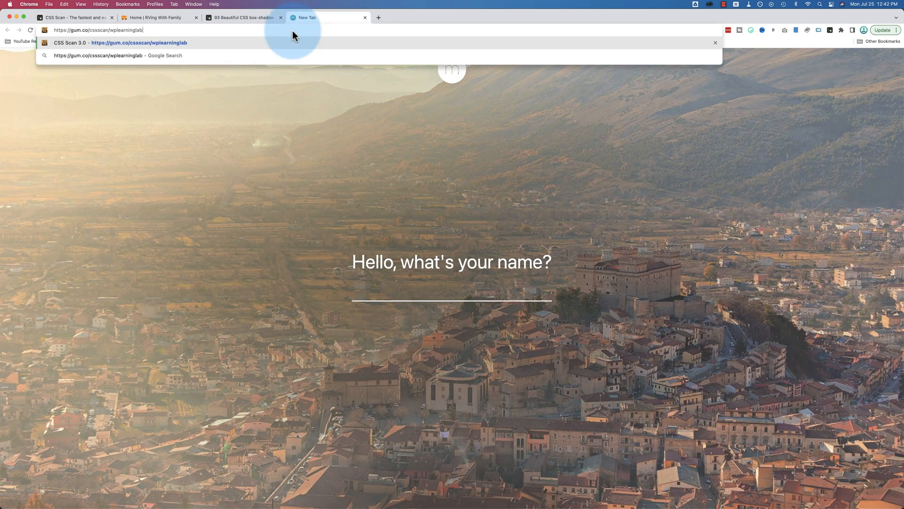
key("Return")
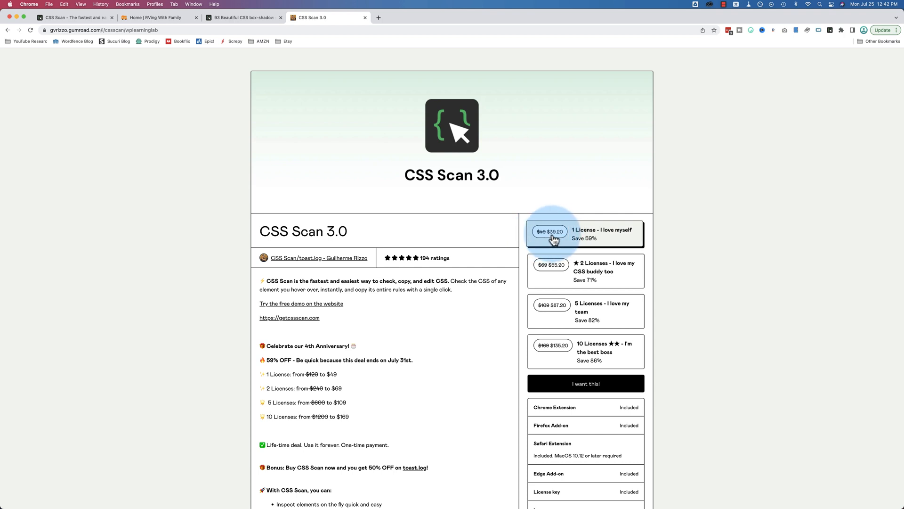
left_click(75, 17)
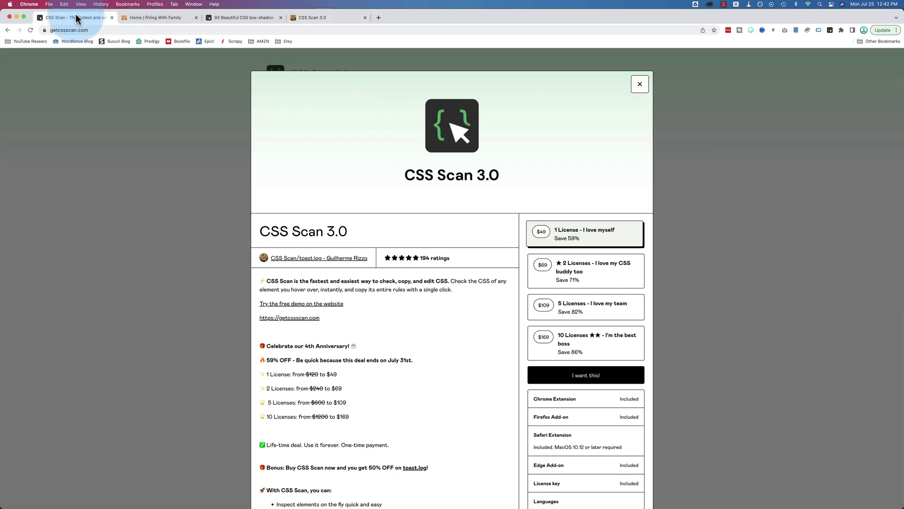
Step: Dismiss the pricing modal via its backdrop and start 'Try it yourself on this page' demo scanning
left_click(136, 111)
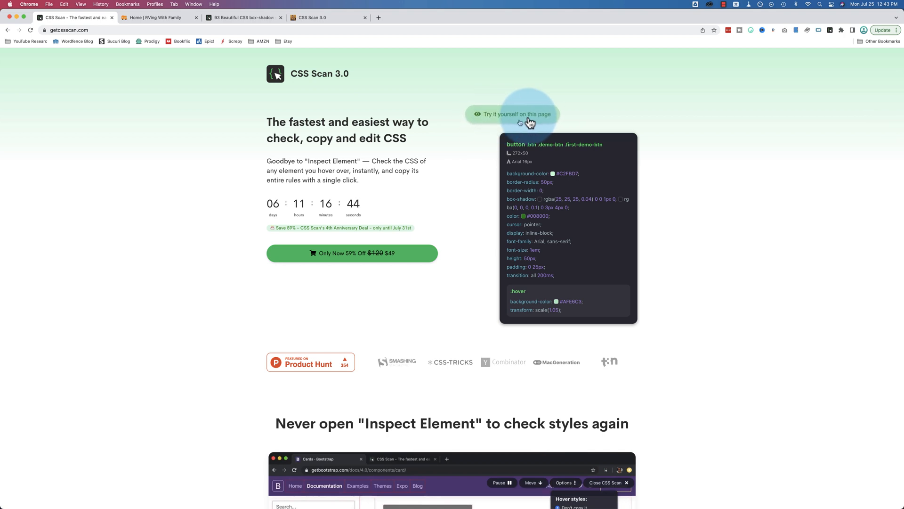
left_click(530, 116)
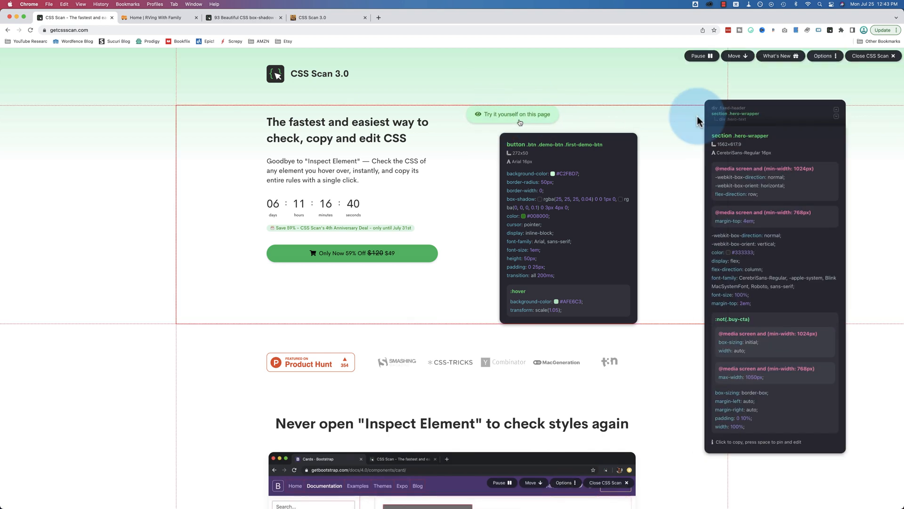
scroll(424, 217, "down", 6)
scroll(422, 217, "down", 2)
scroll(423, 217, "down", 4)
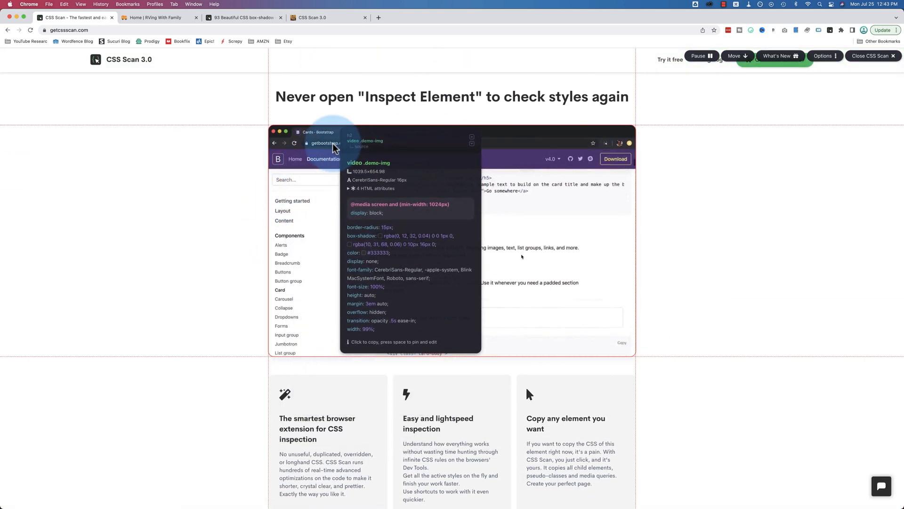